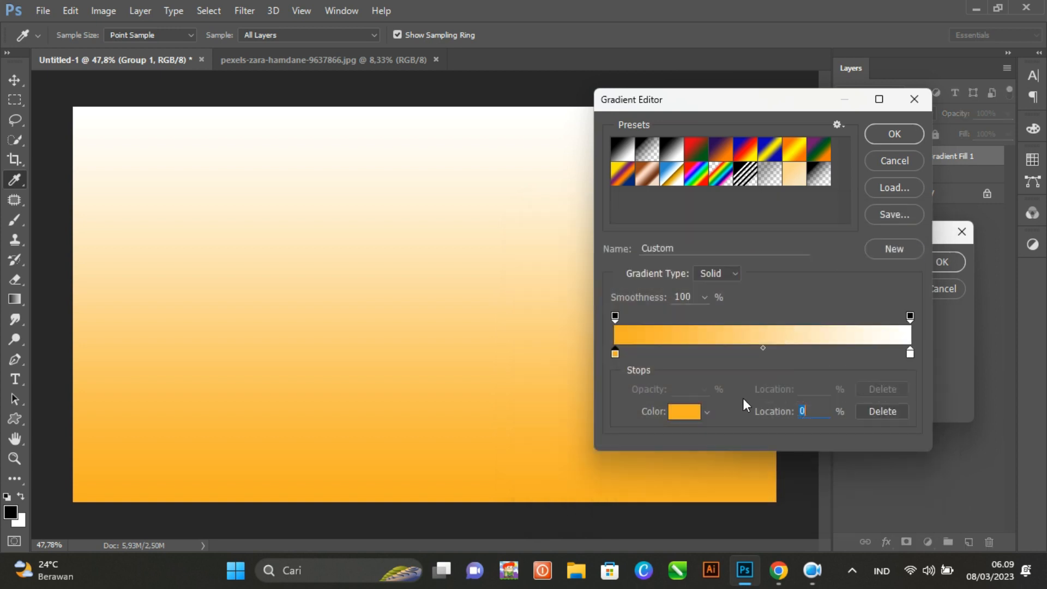
Step: Change the gradient's white end stop to the off-white colour efeae0 and accept the edited gradient
click(910, 353)
double_click(910, 352)
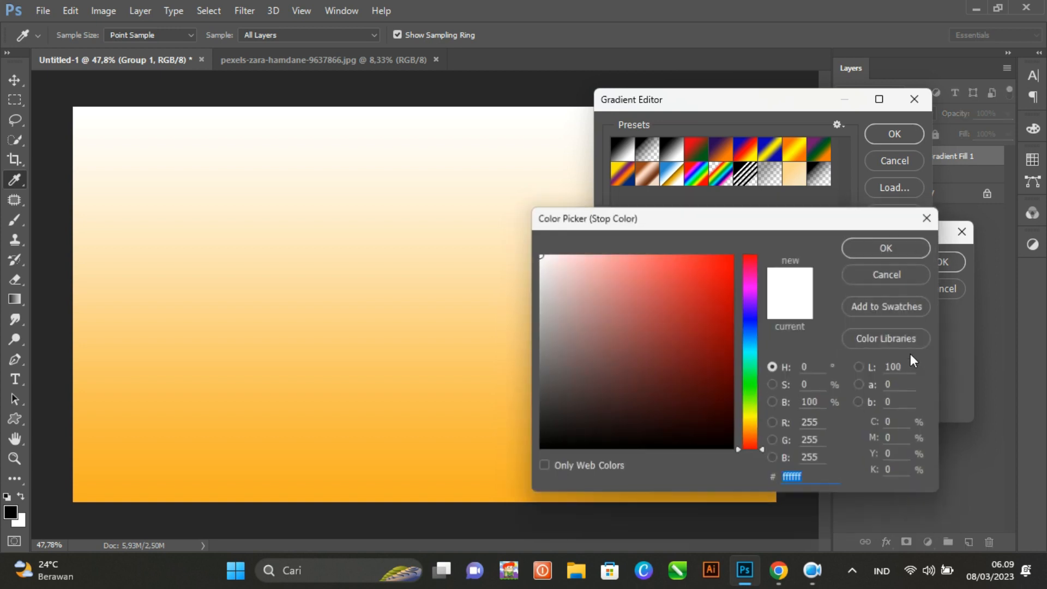
click(363, 311)
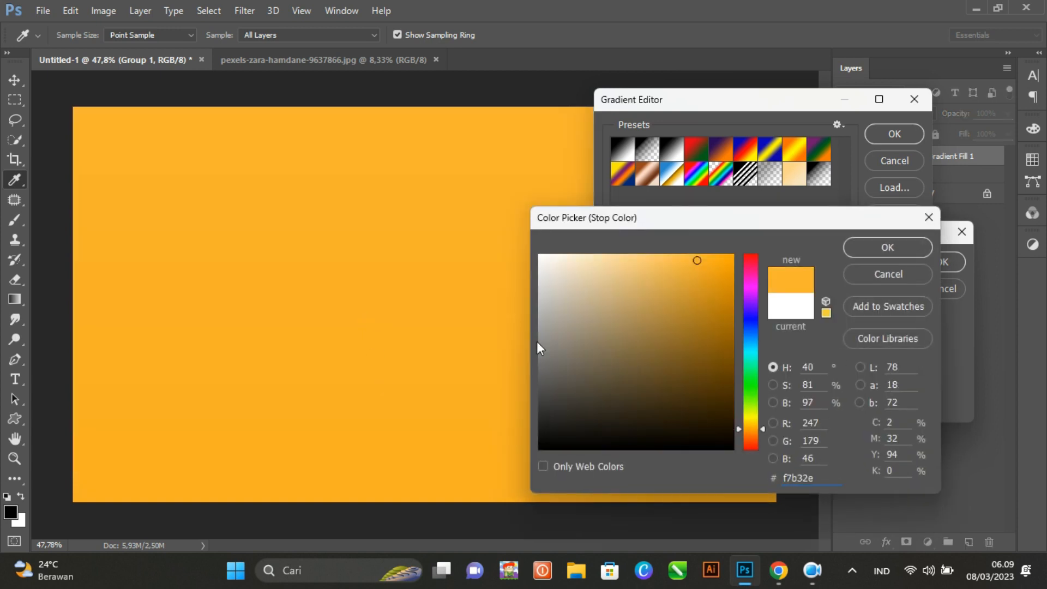
mouse_move(697, 260)
mouse_down()
mouse_move(597, 266)
mouse_move(591, 254)
mouse_move(549, 269)
mouse_move(540, 256)
mouse_move(551, 266)
mouse_up()
click(597, 266)
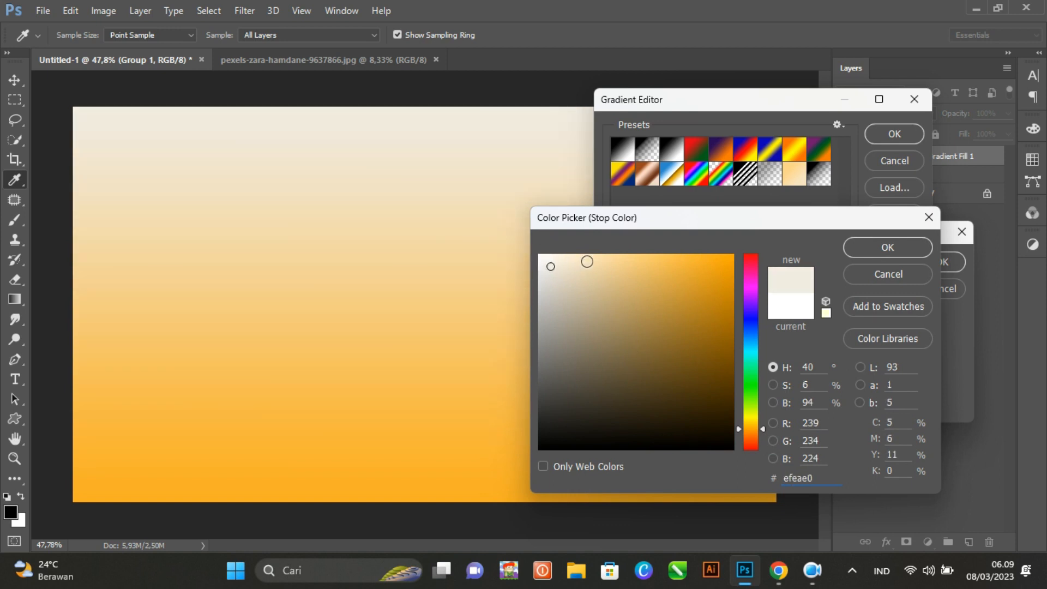
click(888, 247)
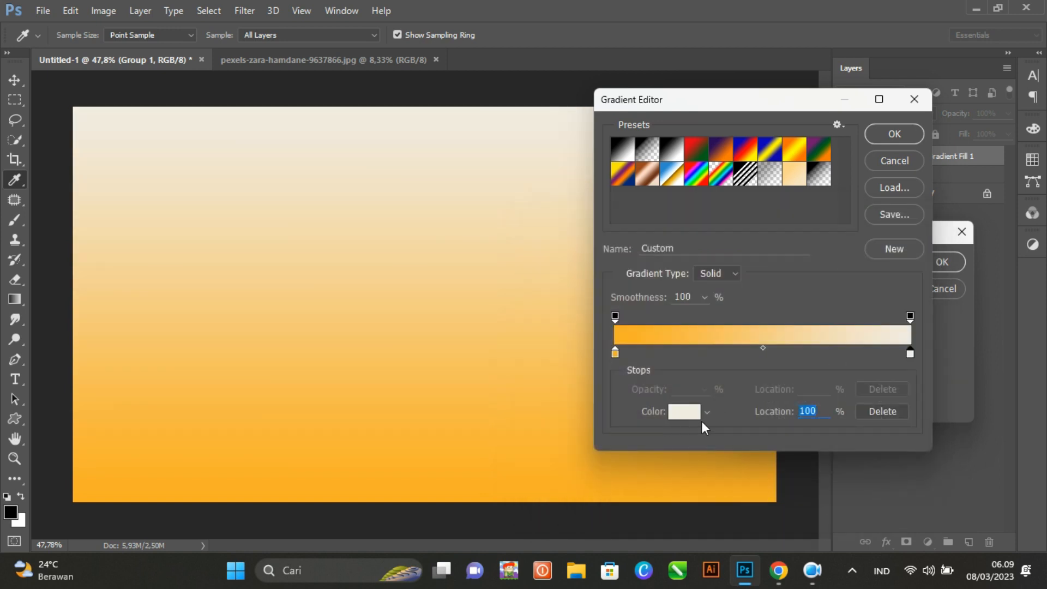
click(895, 135)
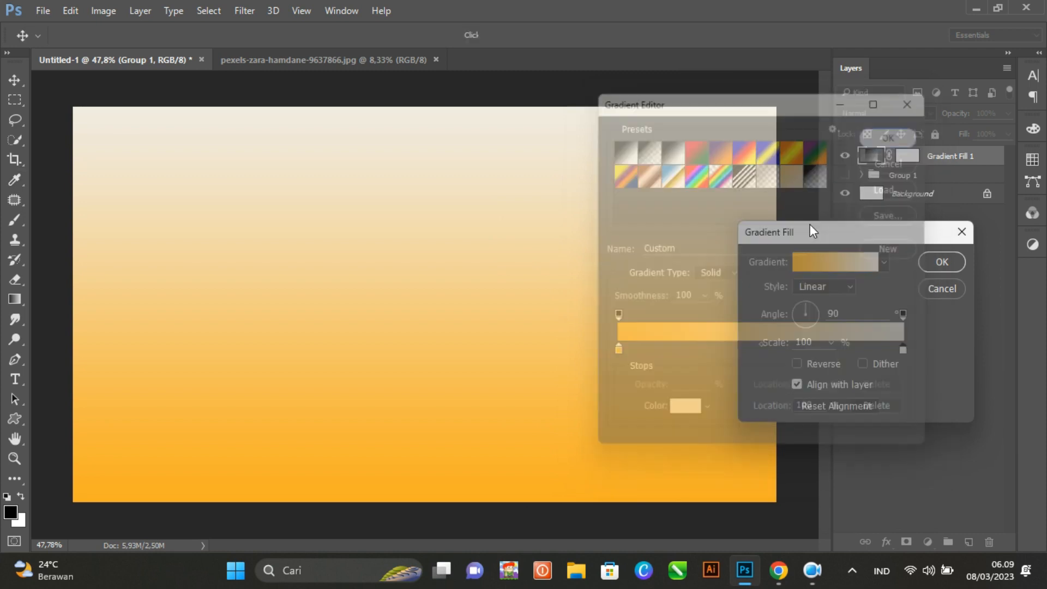
Step: Apply the gradient fill as a reversed, dithered Radial style at an angle of 142,13°
click(814, 287)
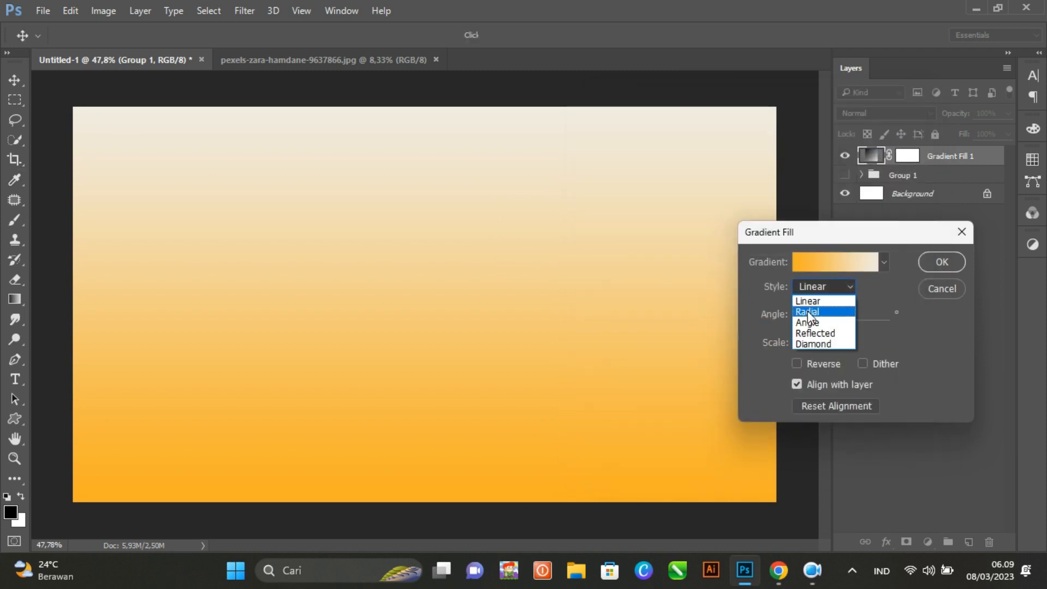
click(810, 311)
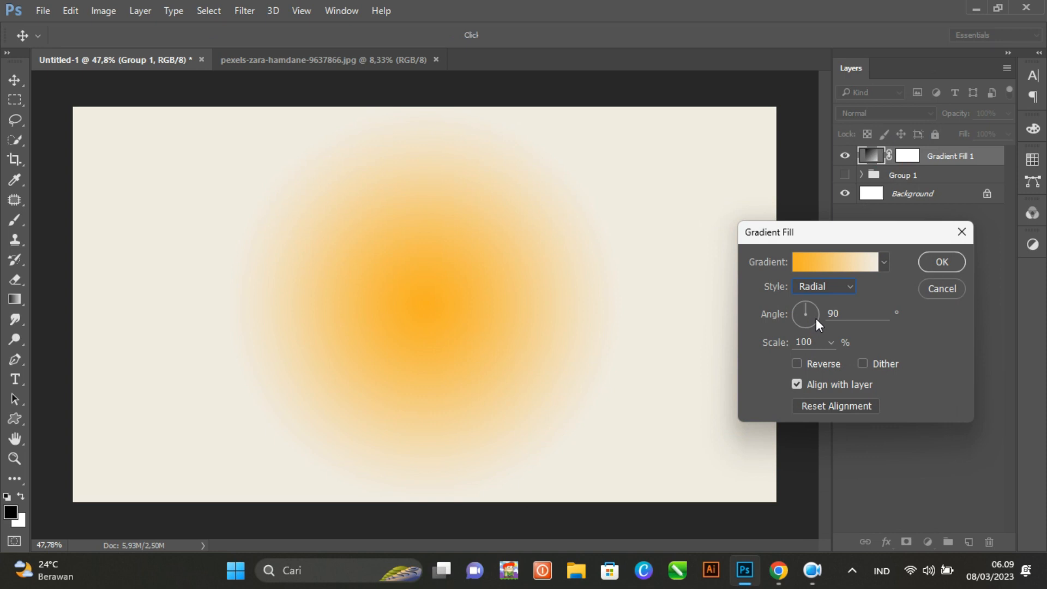
click(818, 366)
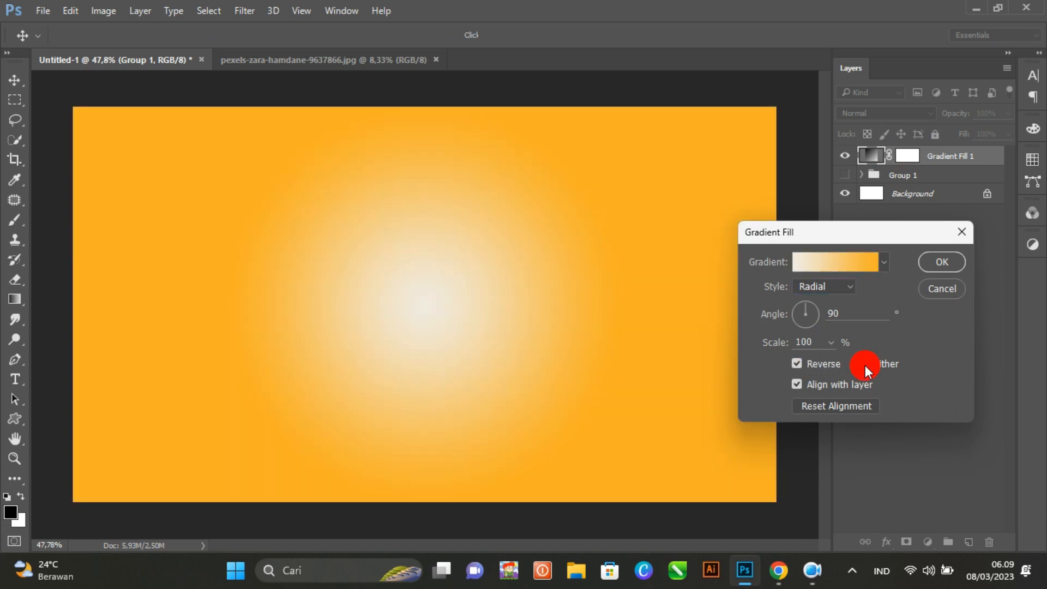
mouse_move(806, 305)
mouse_down()
mouse_move(797, 314)
mouse_move(800, 298)
mouse_up()
click(800, 308)
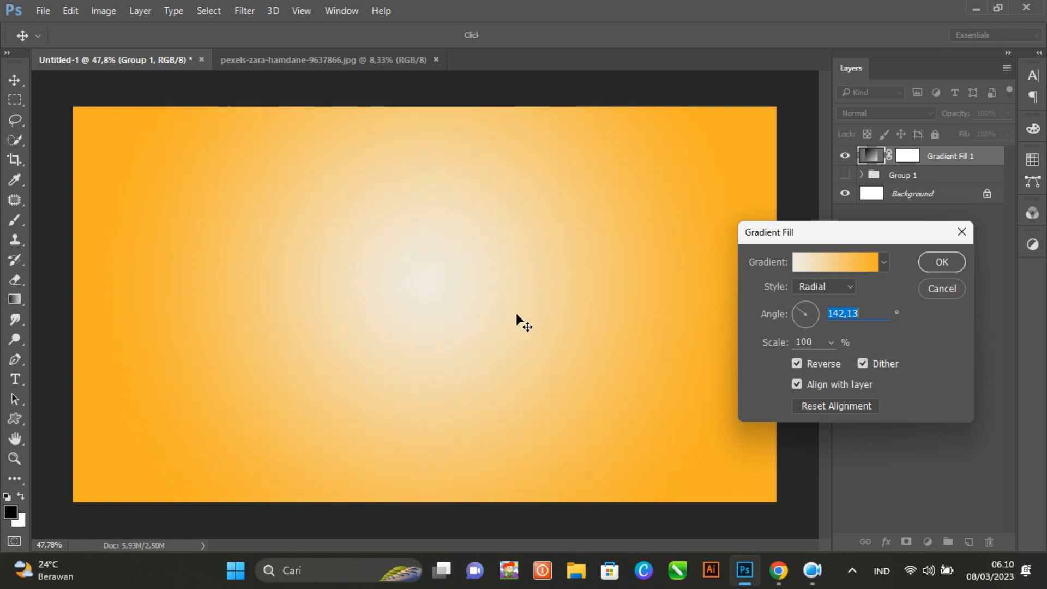
click(927, 263)
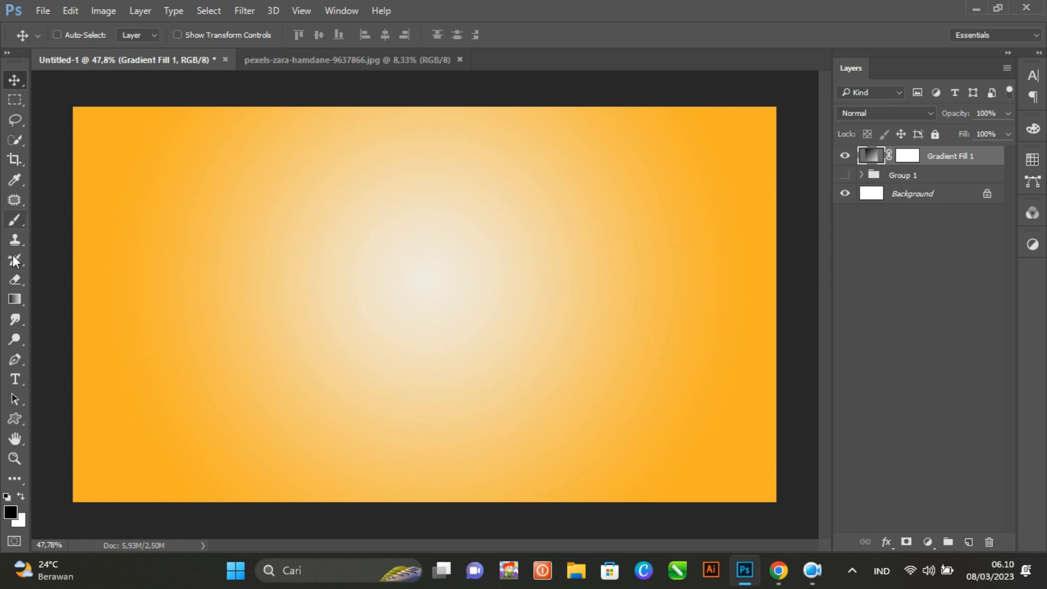
Step: Add the letter "A" as black Century Gothic text at 200 pt above the gradient fill
click(14, 380)
click(383, 276)
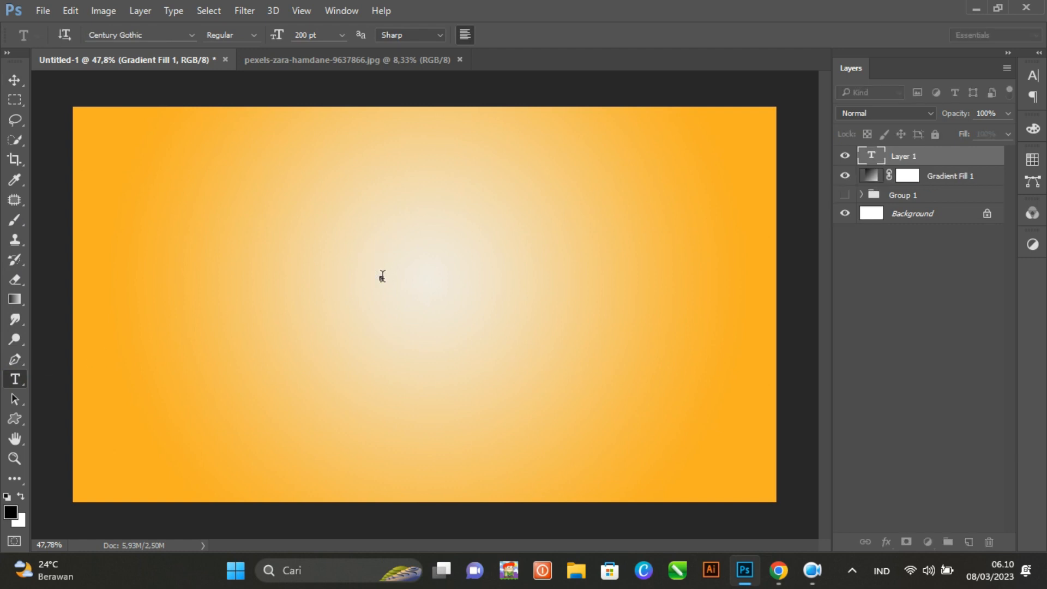
click(187, 32)
click(173, 78)
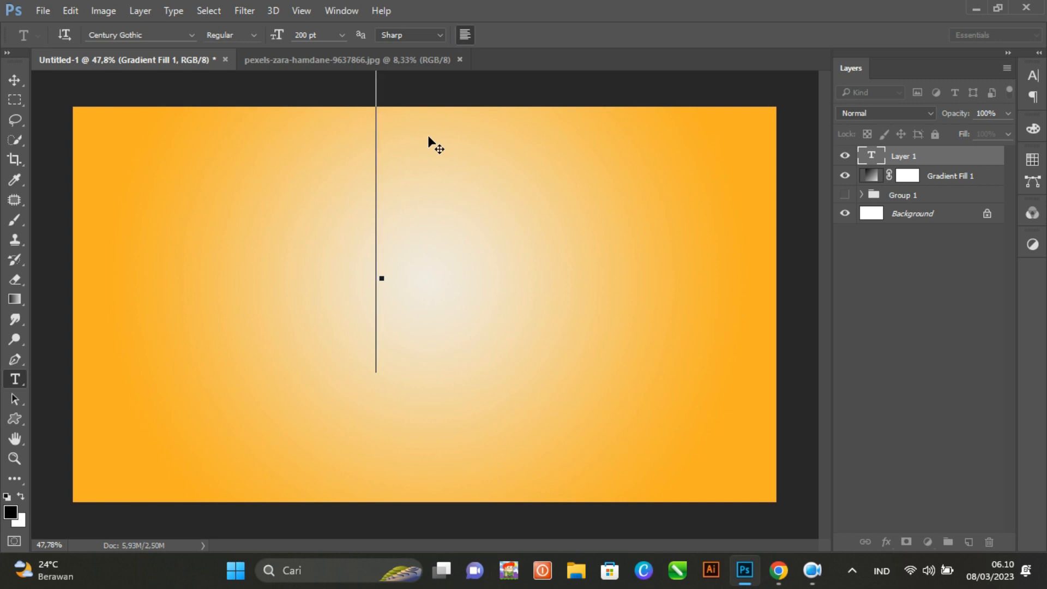
text(A)
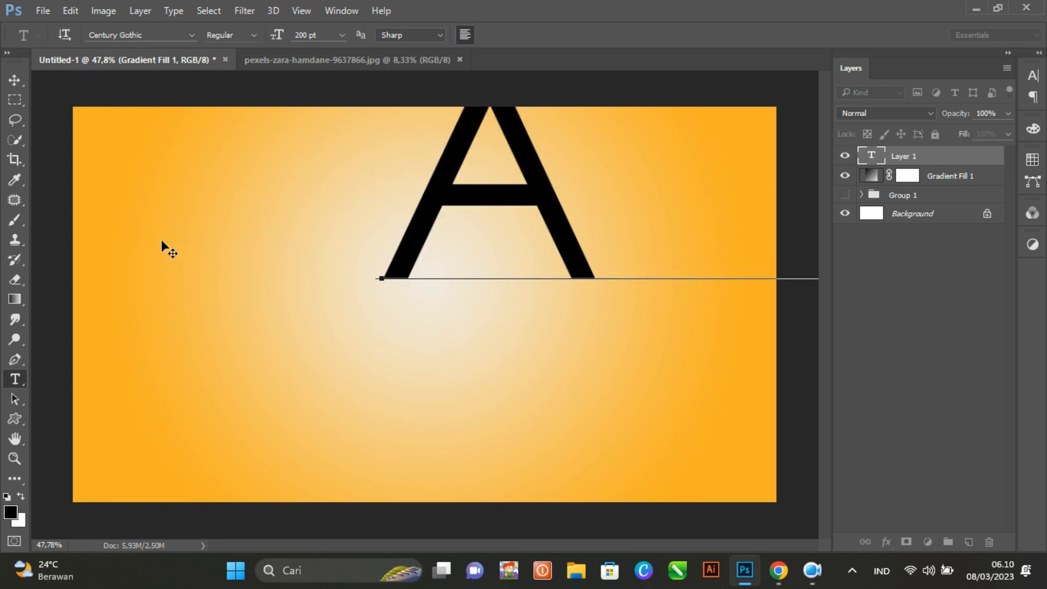
Step: Move the letter A to the middle of the canvas over the gradient's light centre, leaving no layer selected
click(18, 83)
drag(431, 226, 378, 319)
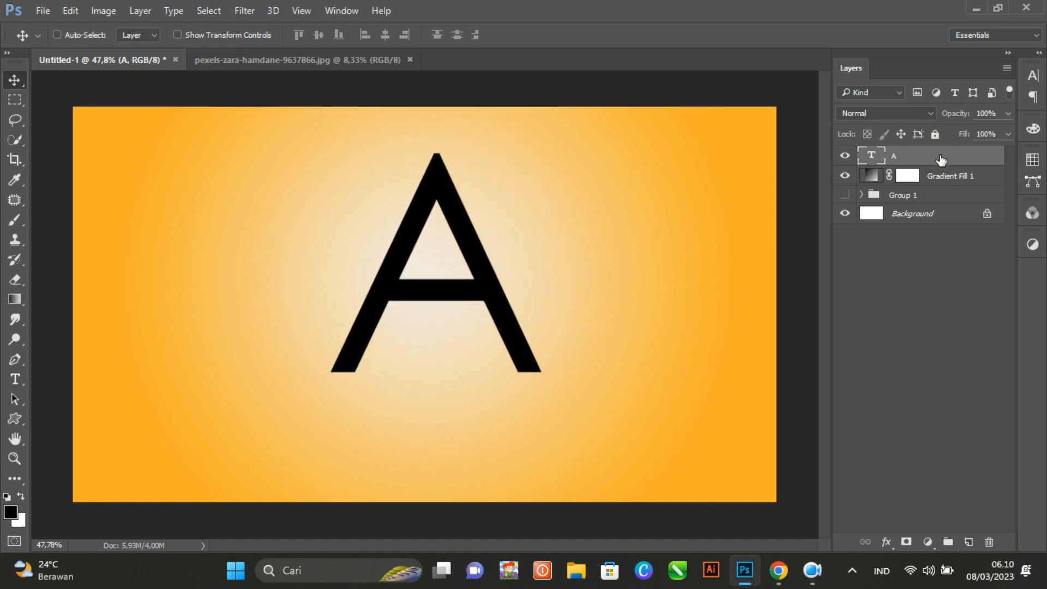
shift+click(945, 176)
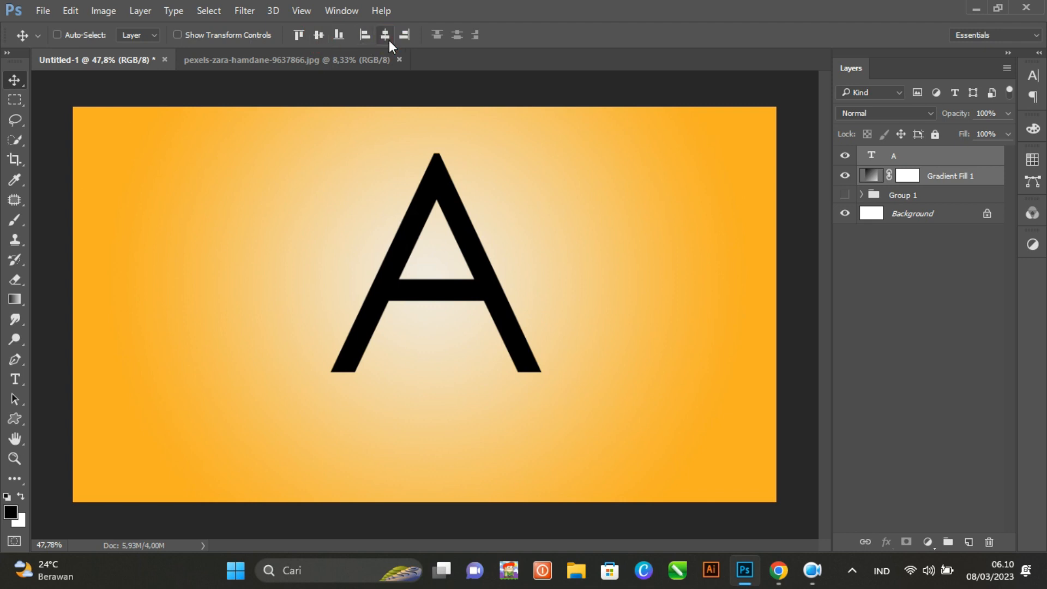
click(897, 291)
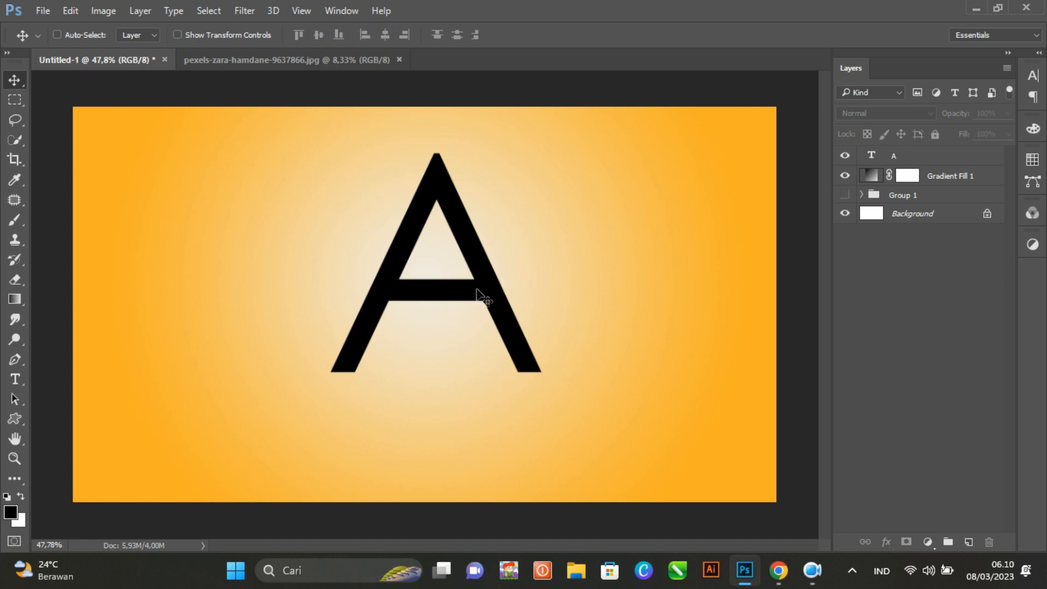
Step: Copy the woman's photo from the pexels-zara-hamdane-9637866.jpg document into Untitled-1 as a new layer
click(299, 63)
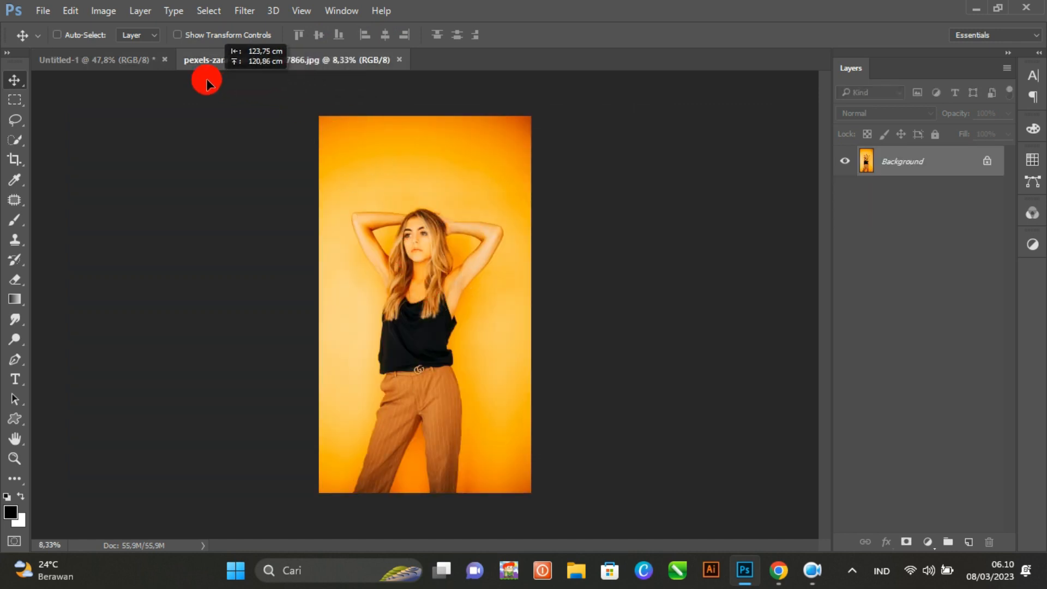
click(155, 63)
drag(155, 63, 283, 137)
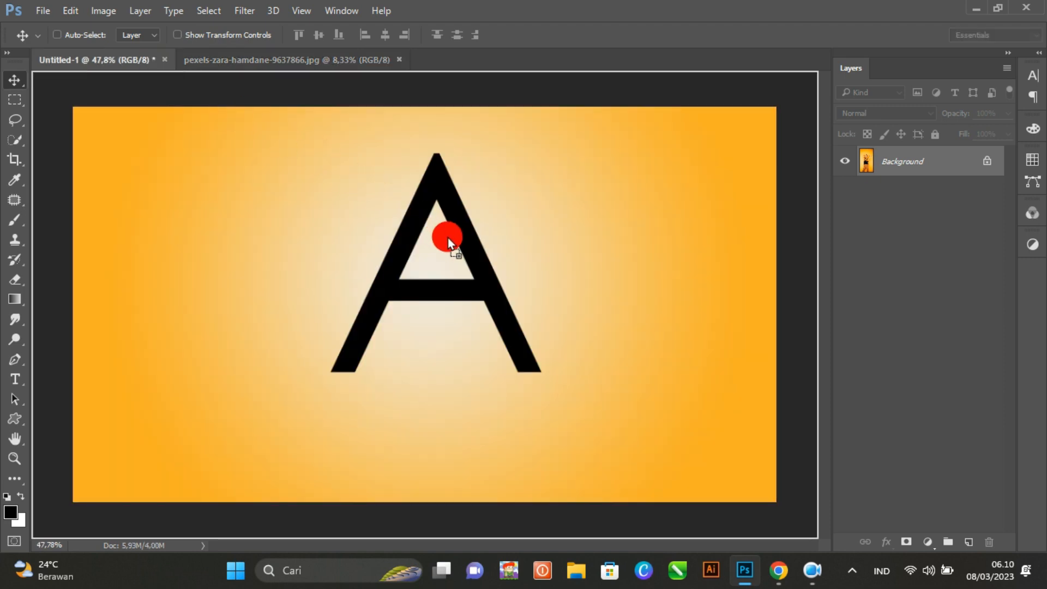
drag(447, 238, 447, 241)
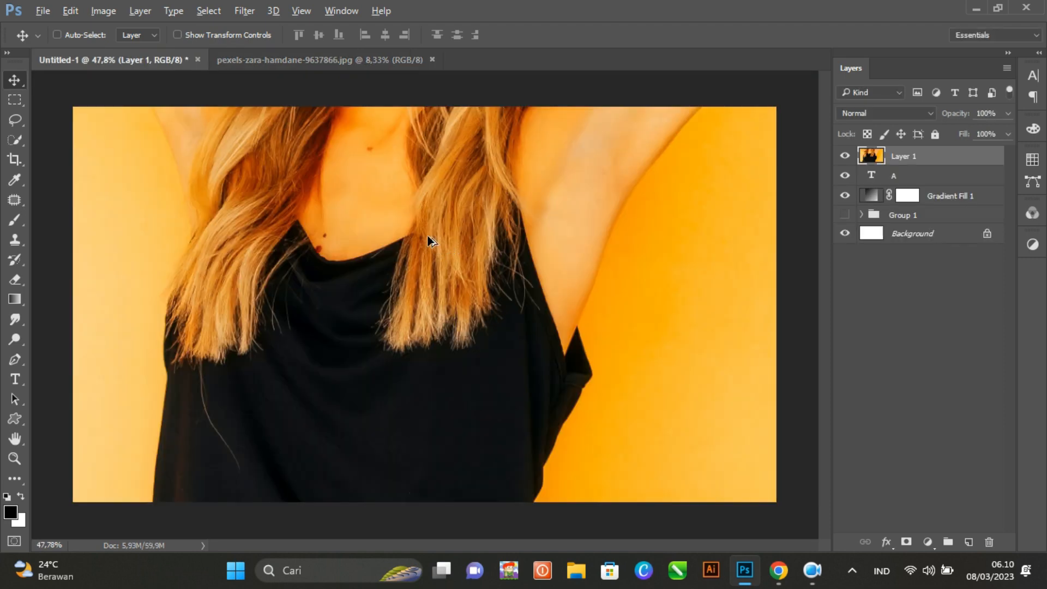
Step: Scale the photo layer down to about 13.7% and place it over the letter A
scroll(432, 240, down, 10)
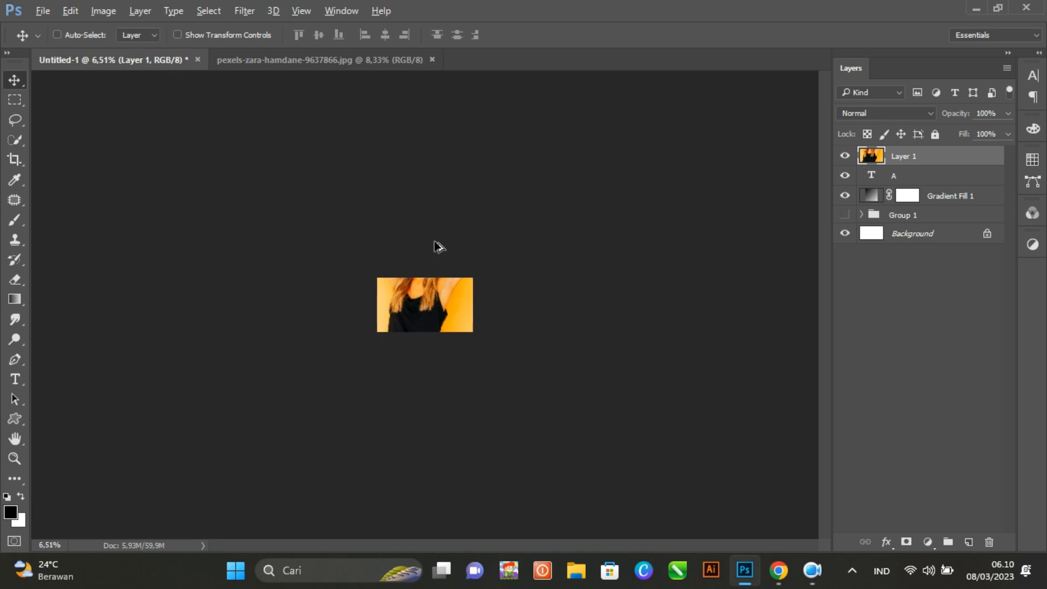
key(ctrl+t)
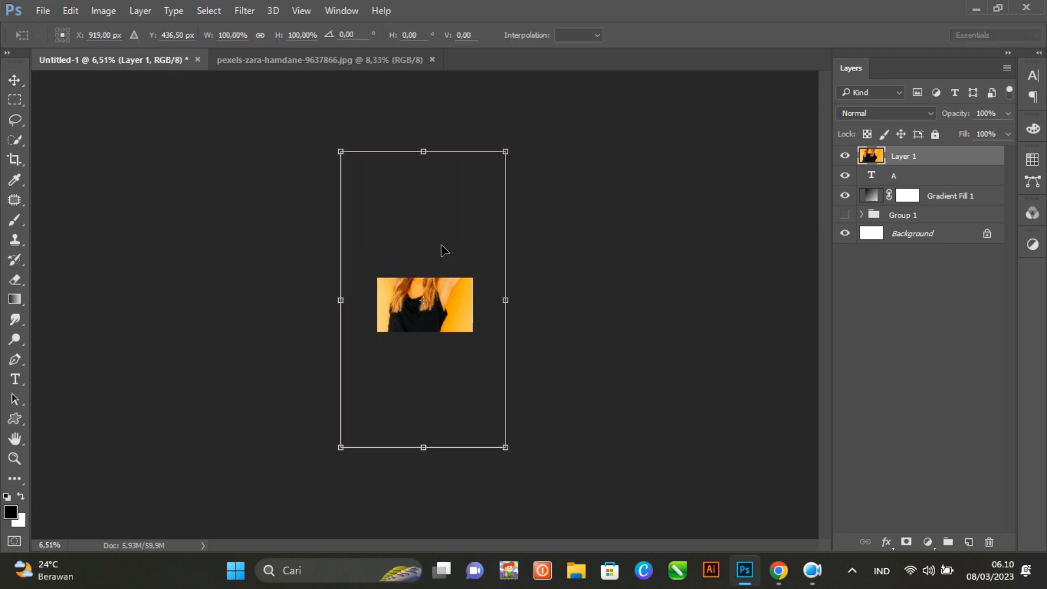
drag(513, 149, 375, 409)
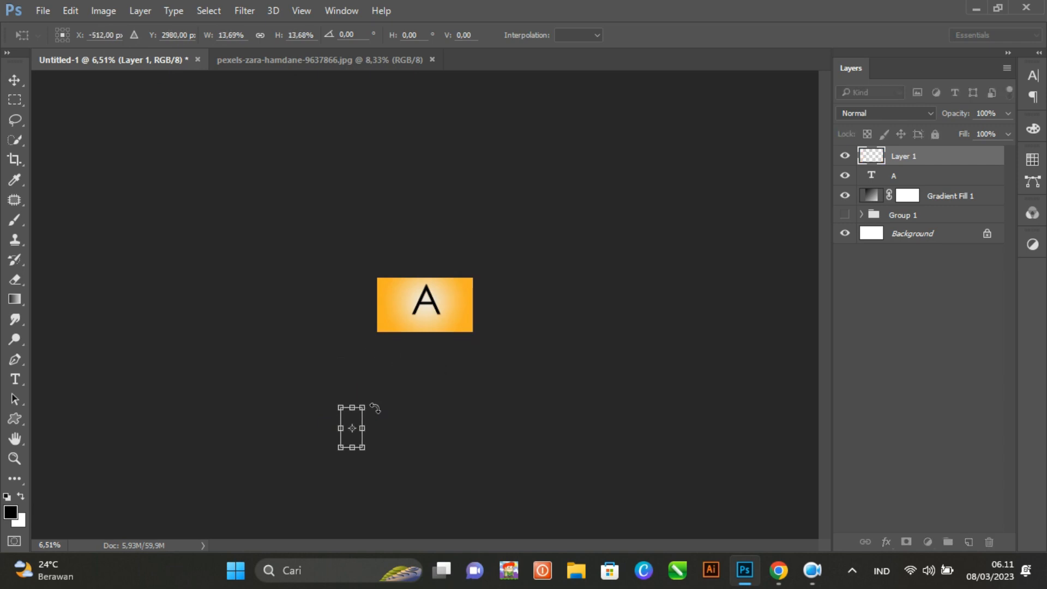
scroll(322, 423, up, 6)
drag(310, 501, 405, 328)
drag(304, 497, 447, 281)
scroll(447, 280, up, 15)
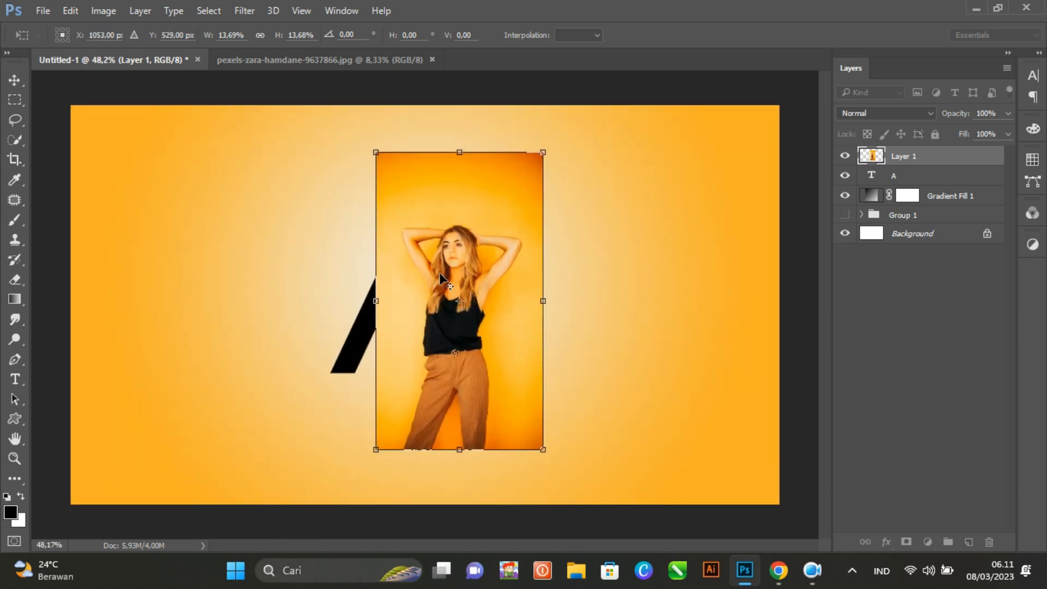
scroll(440, 273, up, 2)
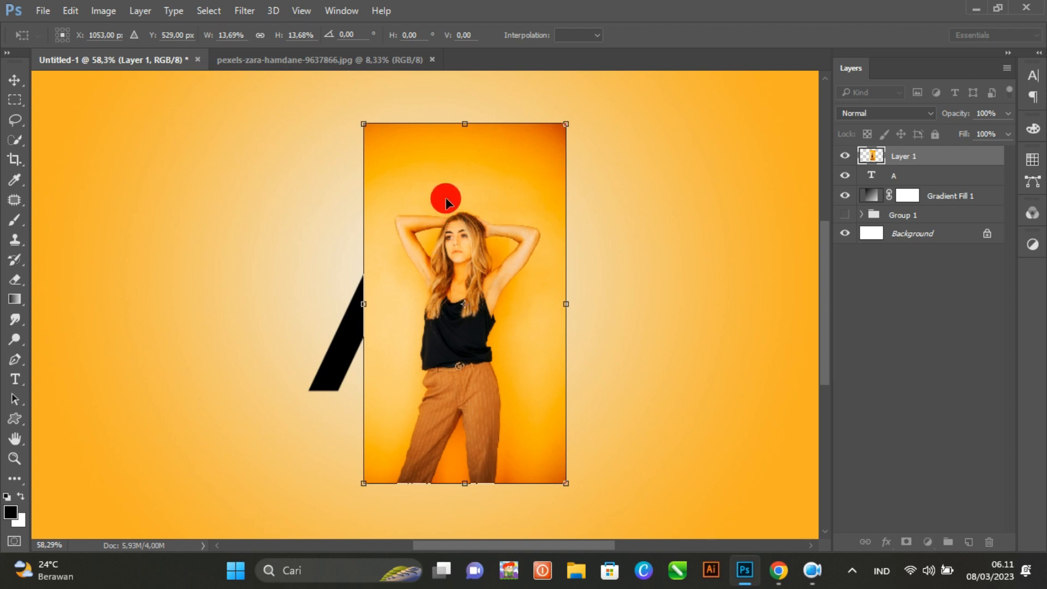
drag(456, 292, 441, 274)
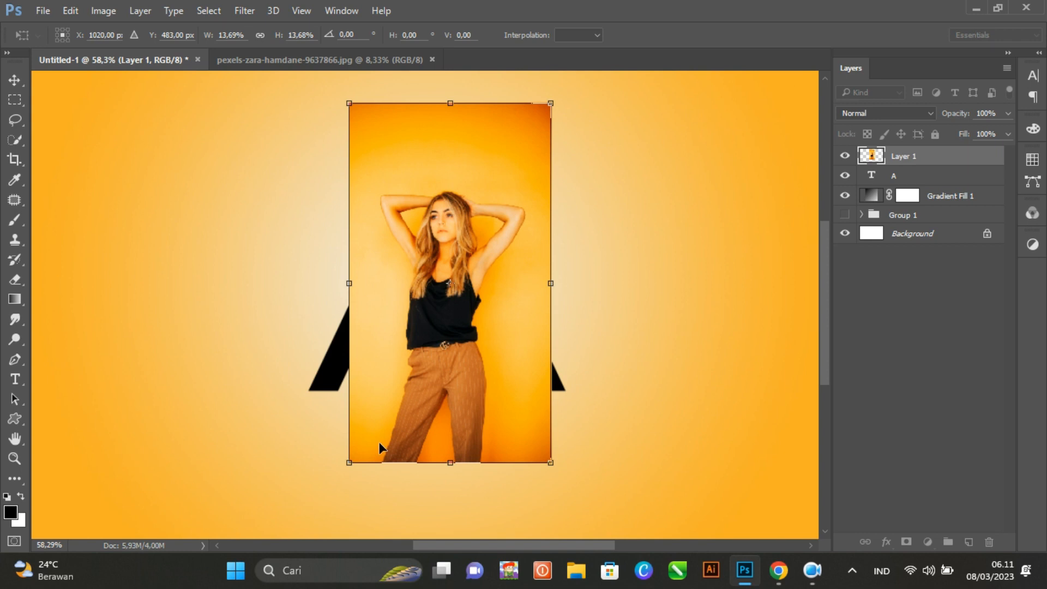
Step: Enlarge the photo to about 16.8% and lower its layer fill to 51% to see the letter beneath
drag(351, 460, 291, 493)
drag(428, 408, 433, 378)
drag(552, 488, 567, 507)
drag(964, 134, 932, 137)
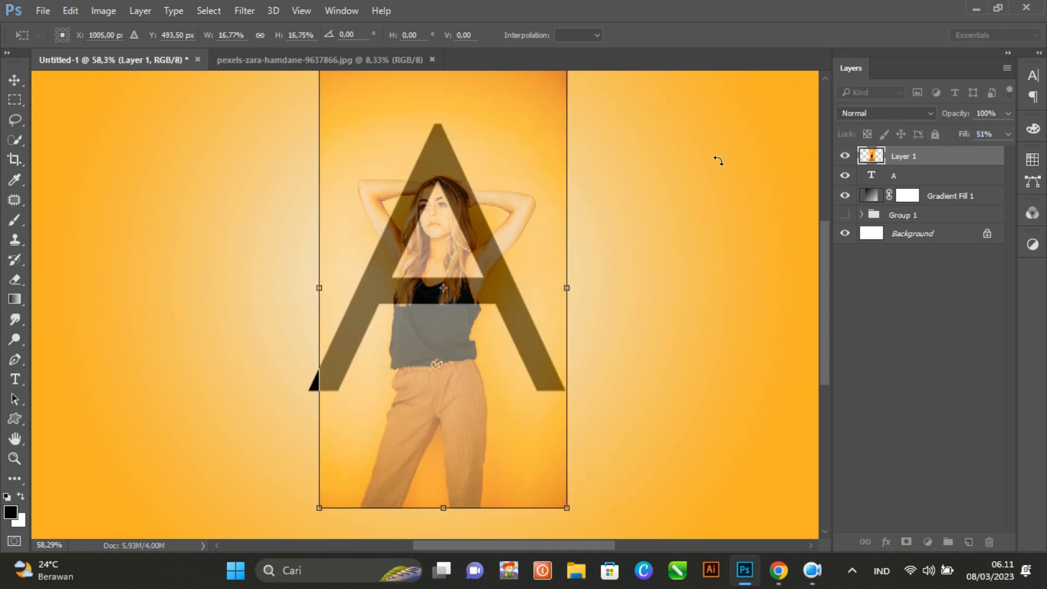
Step: Fine-tune the photo's position and size until it fully covers the letter A, and apply the transform
drag(409, 294, 414, 299)
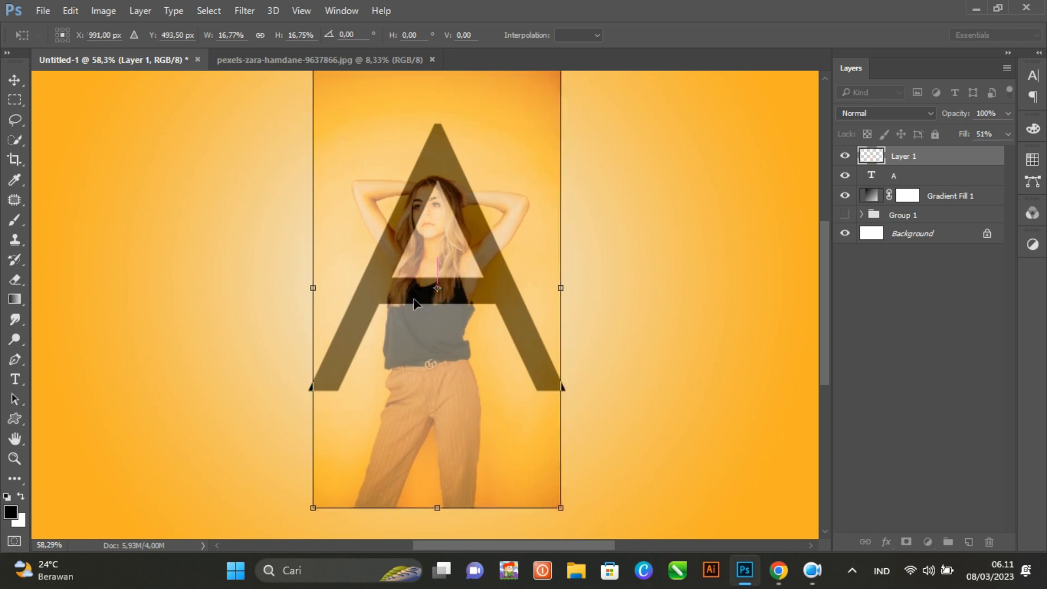
drag(314, 508, 308, 516)
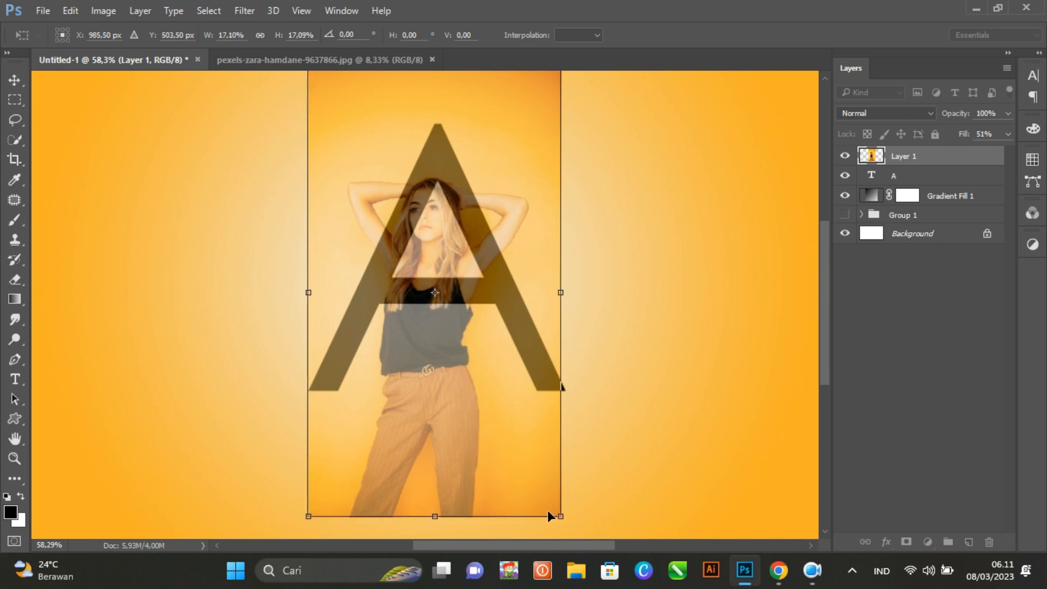
drag(561, 516, 568, 528)
drag(460, 421, 461, 415)
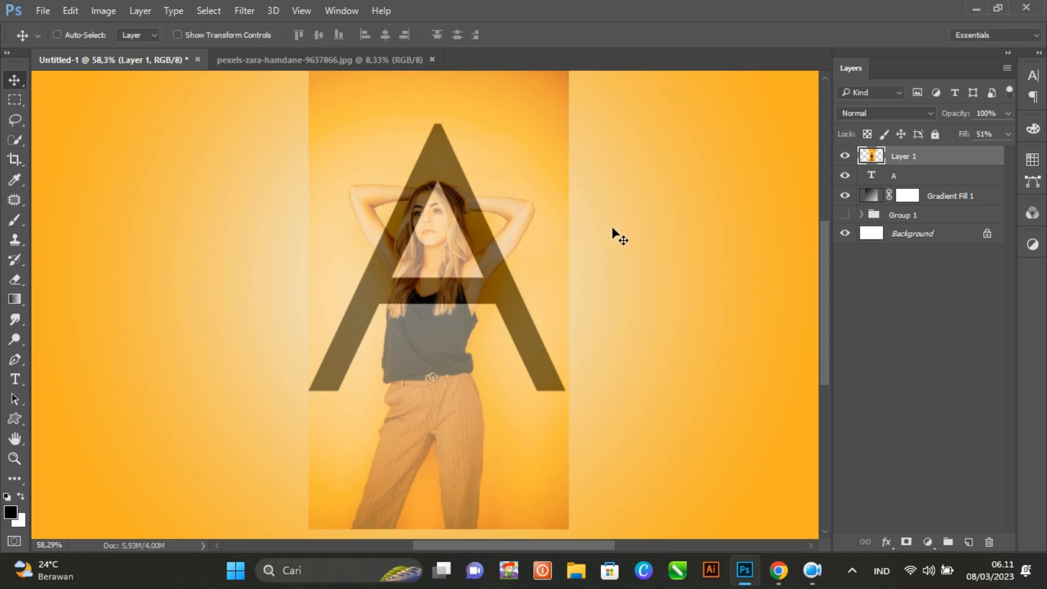
Step: Restore the photo layer's fill to 100% and clip the photo to the letter A with a clipping mask
drag(963, 133, 1004, 136)
right_click(912, 156)
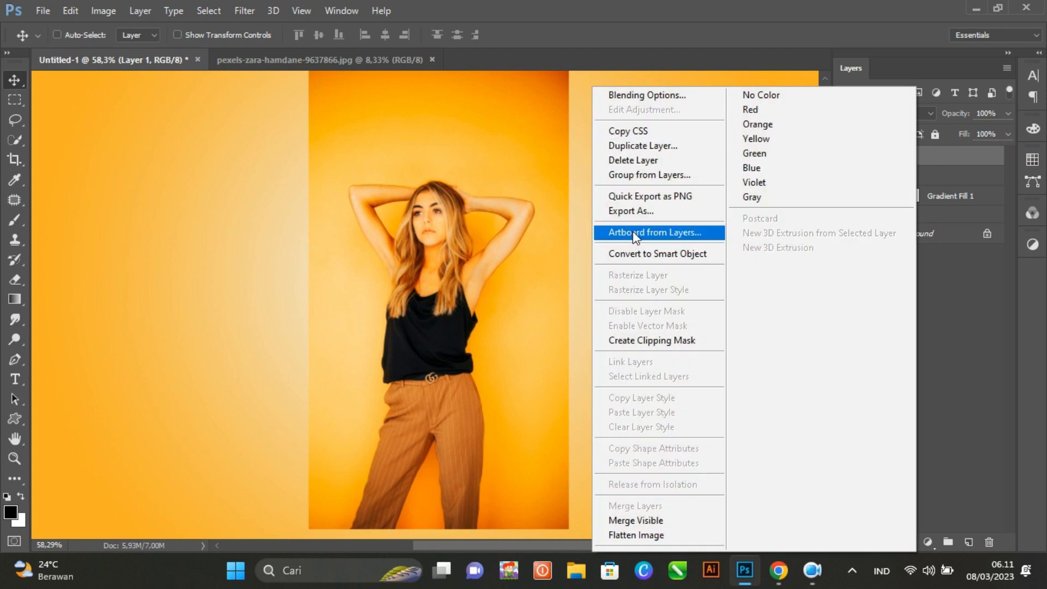
click(644, 341)
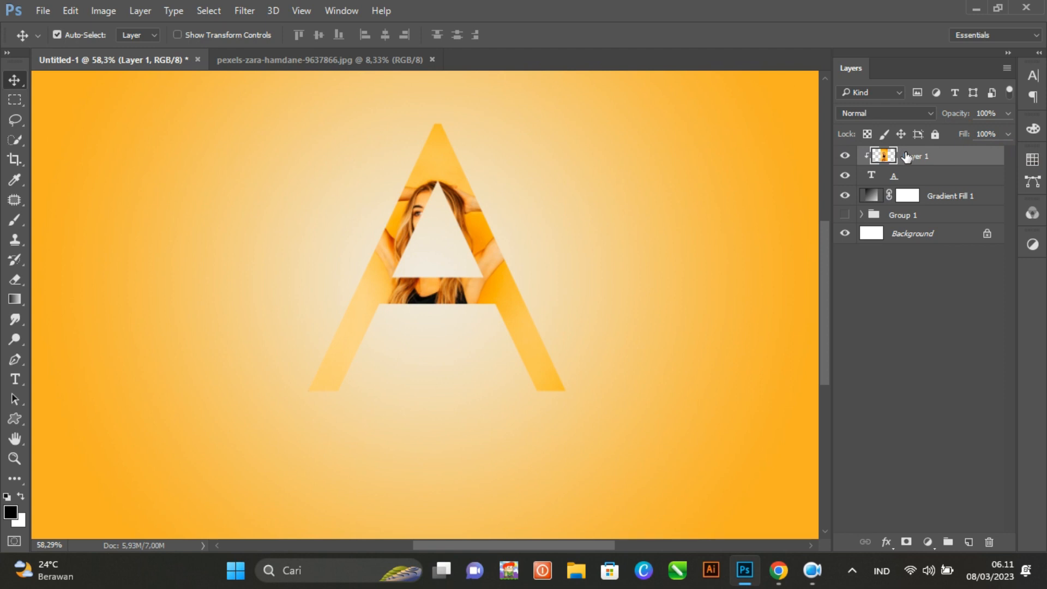
Step: Duplicate the clipped photo layer and quick-select the woman's arms, head, hair and shoulders on the copy
key(ctrl+j)
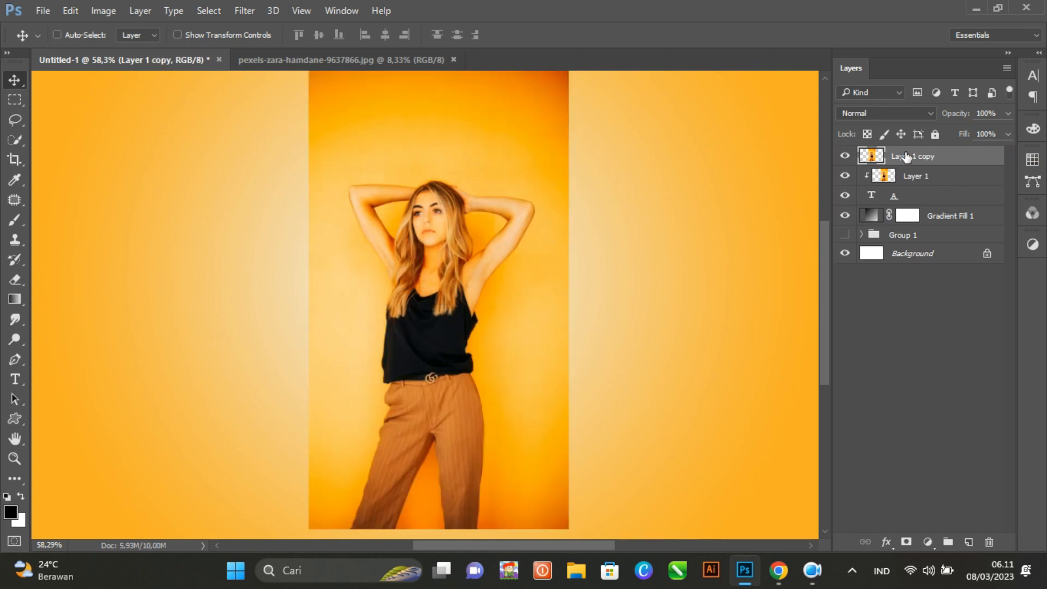
click(965, 136)
click(14, 140)
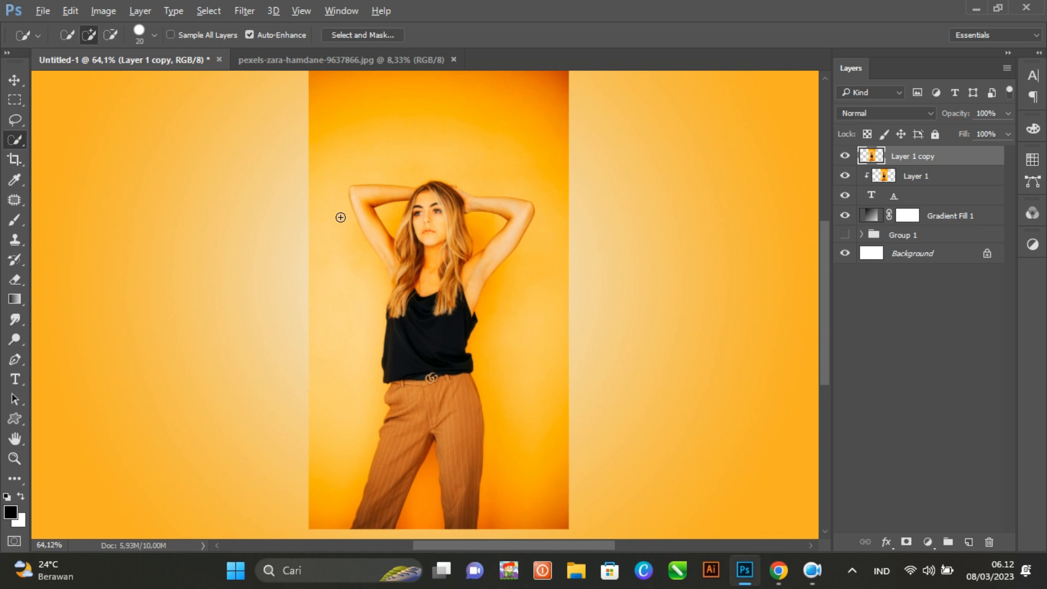
scroll(342, 218, up, 5)
mouse_move(374, 190)
mouse_down()
mouse_move(380, 238)
mouse_move(451, 337)
mouse_move(452, 357)
mouse_move(466, 332)
mouse_up()
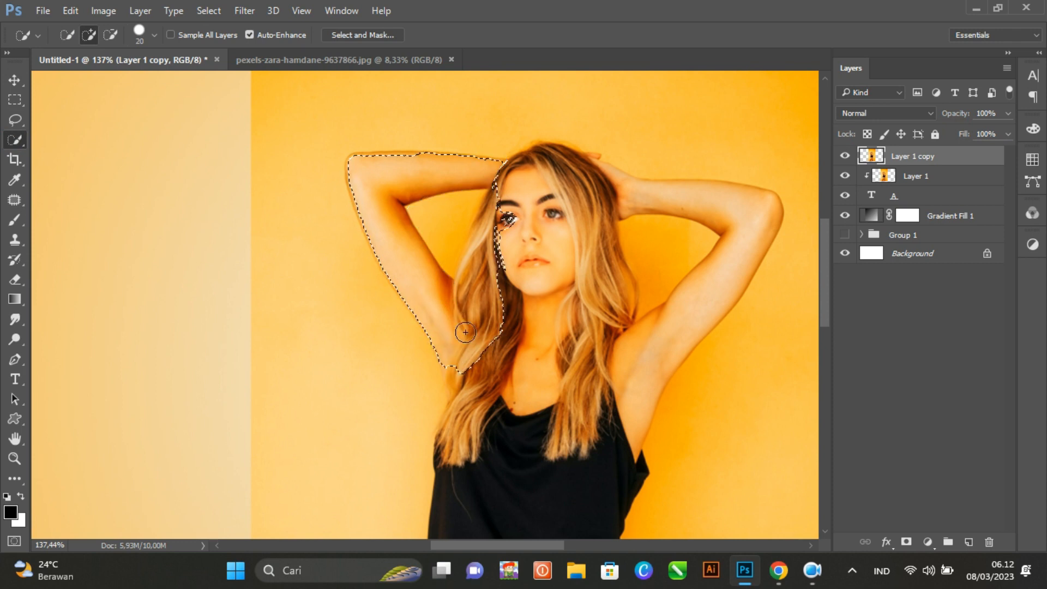
mouse_move(504, 183)
mouse_down()
mouse_move(535, 209)
mouse_move(570, 289)
mouse_move(540, 297)
mouse_move(611, 371)
mouse_move(625, 335)
mouse_move(670, 332)
mouse_move(729, 215)
mouse_up()
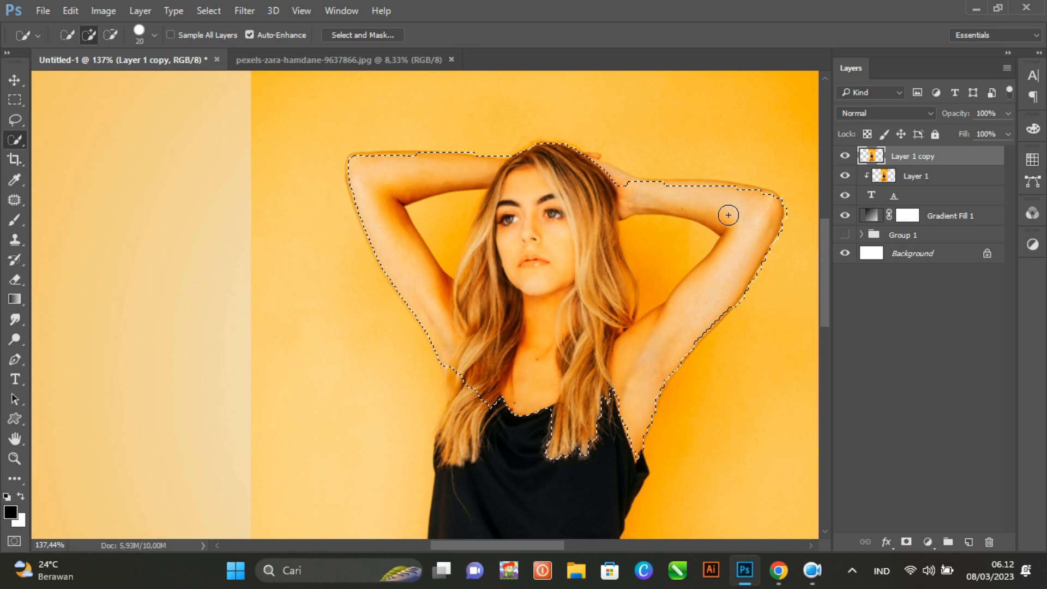
click(702, 198)
click(630, 190)
drag(630, 190, 605, 189)
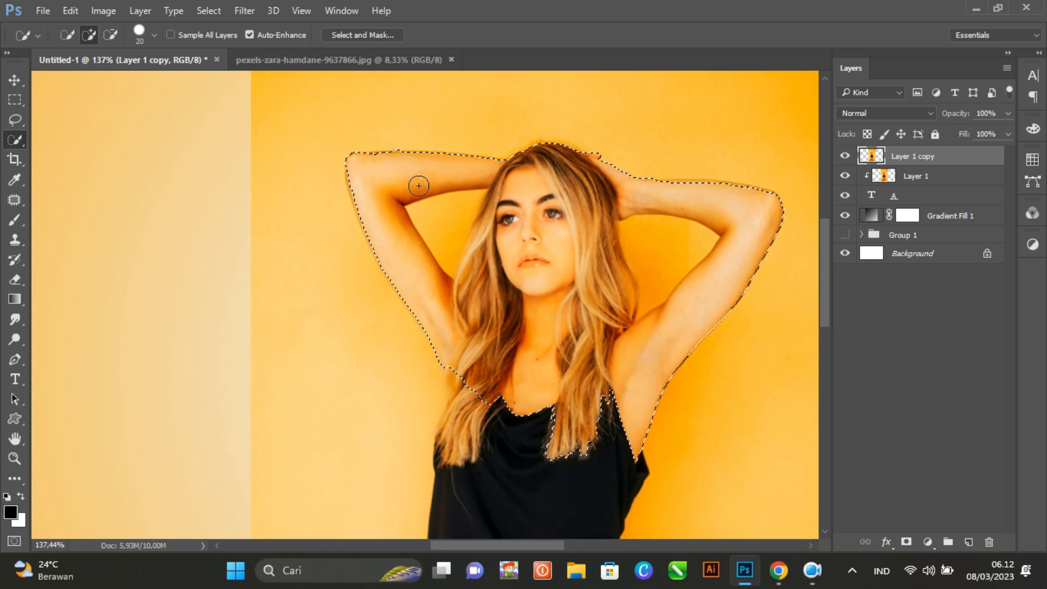
Step: Subtract the two background gaps between the woman's arms and hair from the selection, keeping the hair edge selected
alt+click(442, 224)
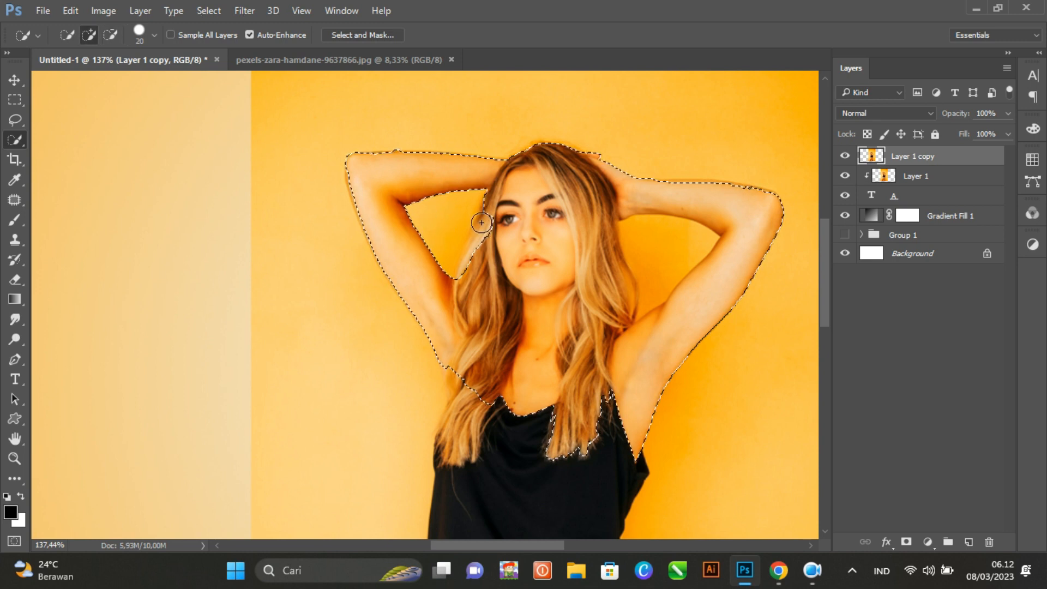
drag(478, 244, 478, 247)
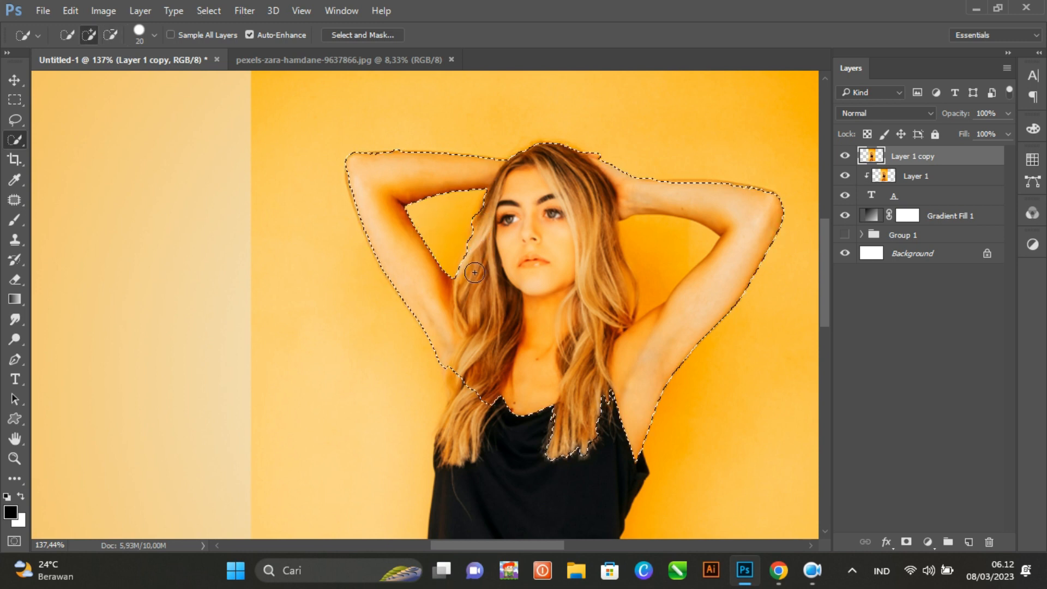
alt+click(634, 253)
drag(654, 255, 692, 250)
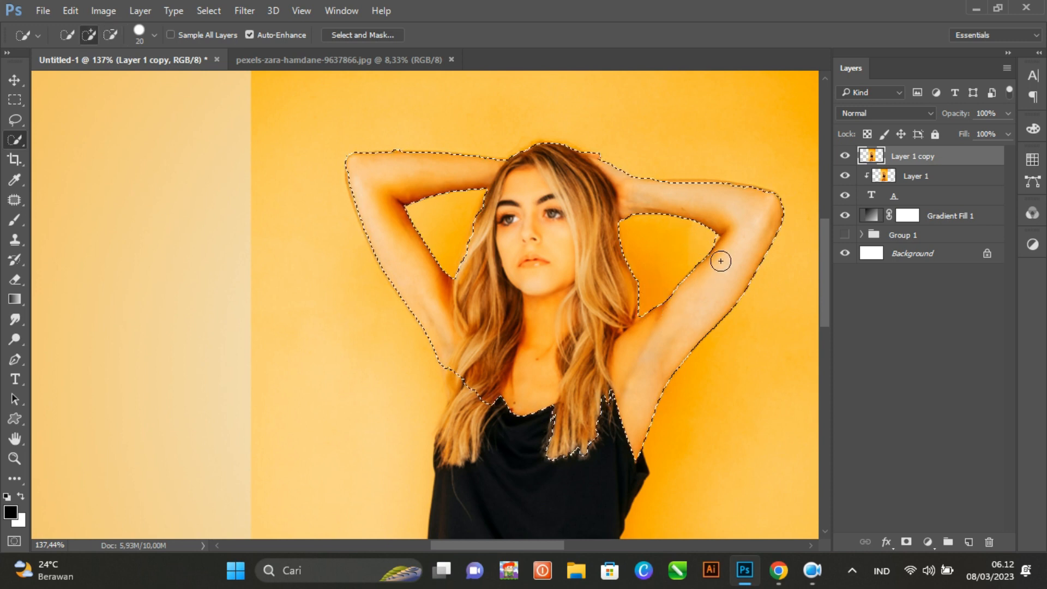
key(alt)
key(alt)
scroll(493, 250, down, 3)
scroll(487, 267, up, 2)
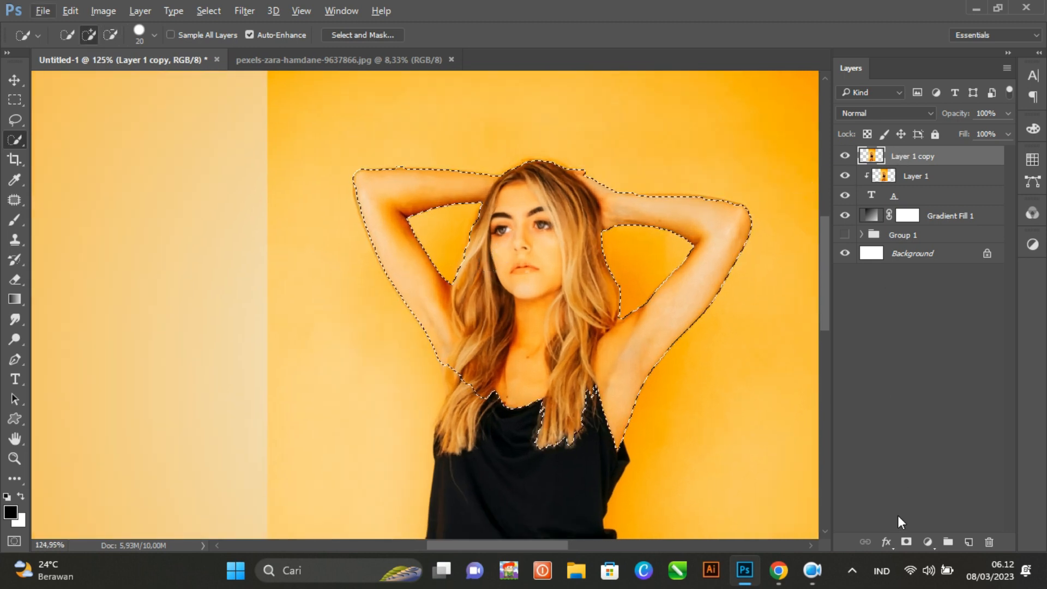
Step: Add a layer mask to the photo copy from the selection to cut the woman out
click(906, 542)
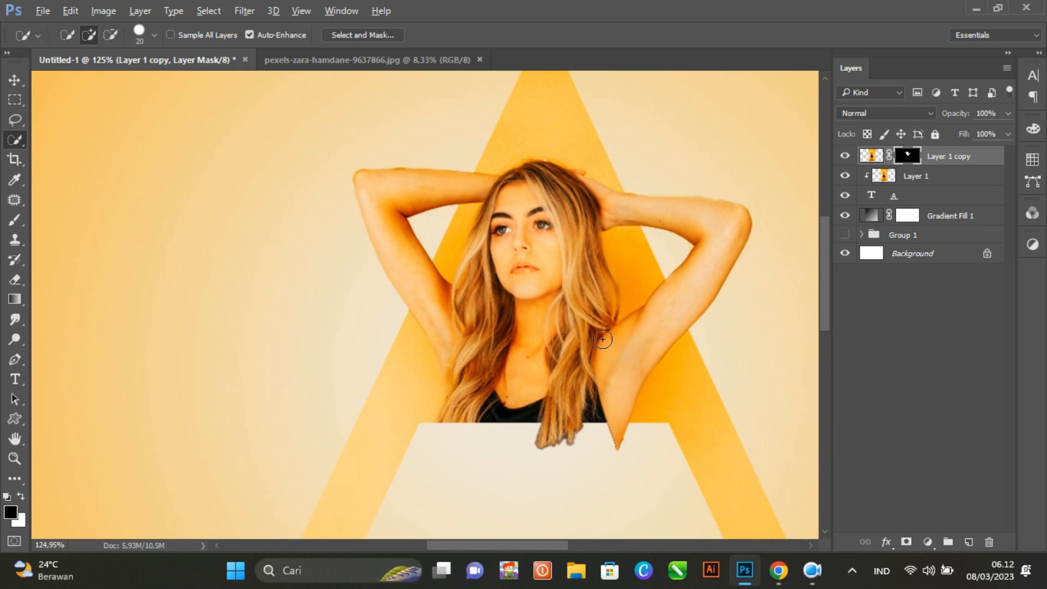
scroll(609, 335, down, 2)
scroll(609, 330, up, 1)
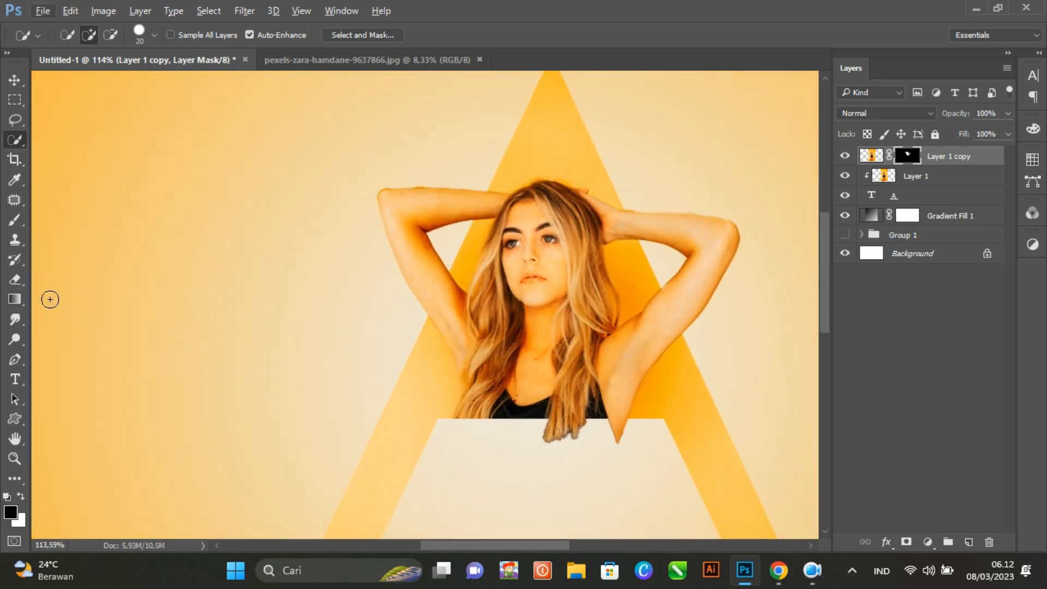
Step: Paint black with a 25 px brush on the photo copy's mask to hide the hair and body parts over and below the crossbar
click(14, 218)
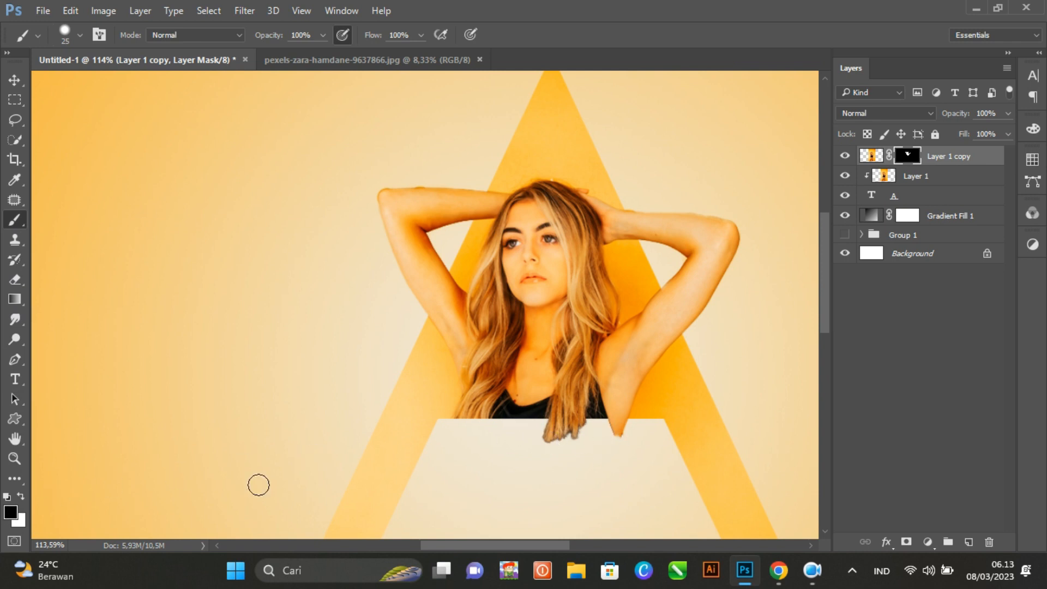
mouse_move(627, 440)
mouse_down()
mouse_move(587, 435)
mouse_move(631, 428)
mouse_move(469, 435)
mouse_move(600, 435)
mouse_move(491, 430)
mouse_move(544, 440)
mouse_move(634, 426)
mouse_move(633, 410)
mouse_move(563, 397)
mouse_move(588, 400)
mouse_move(586, 371)
mouse_move(583, 387)
mouse_move(612, 369)
mouse_move(579, 369)
mouse_move(606, 385)
mouse_move(624, 367)
mouse_move(571, 367)
mouse_move(585, 380)
mouse_move(611, 369)
mouse_move(444, 370)
mouse_move(667, 370)
mouse_up()
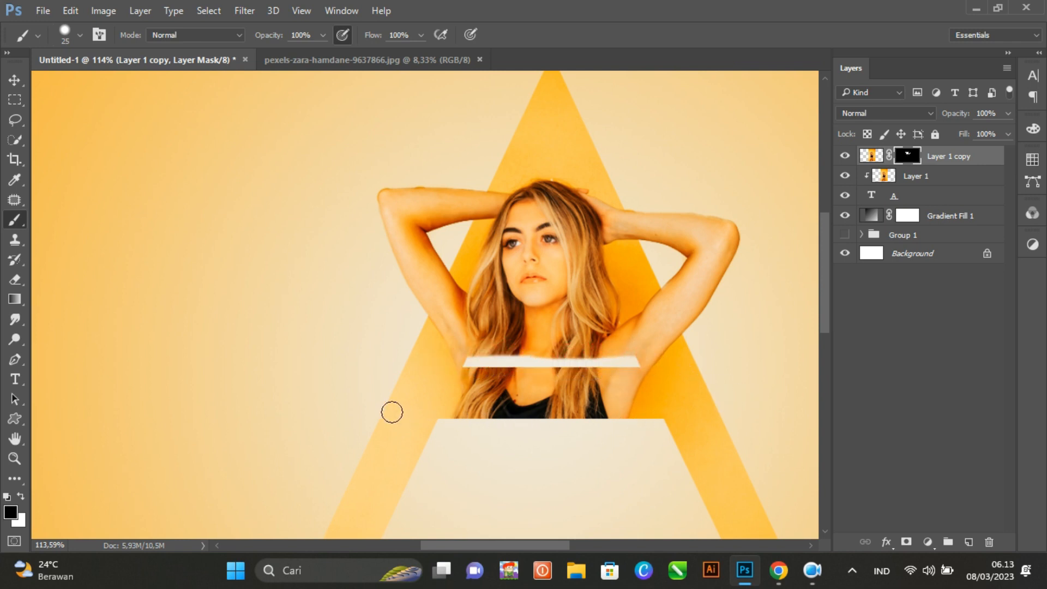
scroll(372, 406, down, 2)
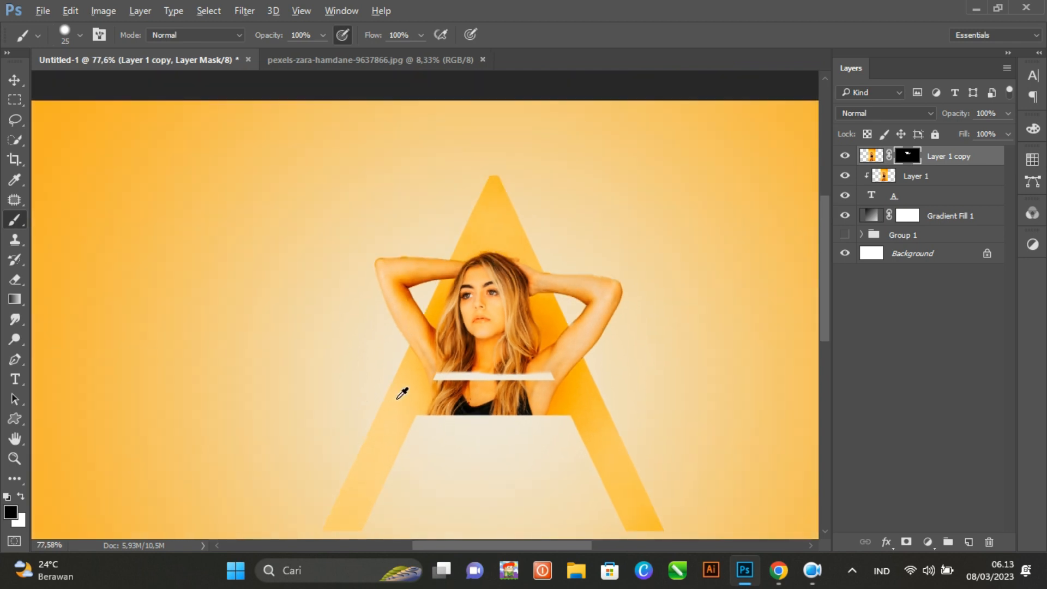
scroll(402, 393, up, 1)
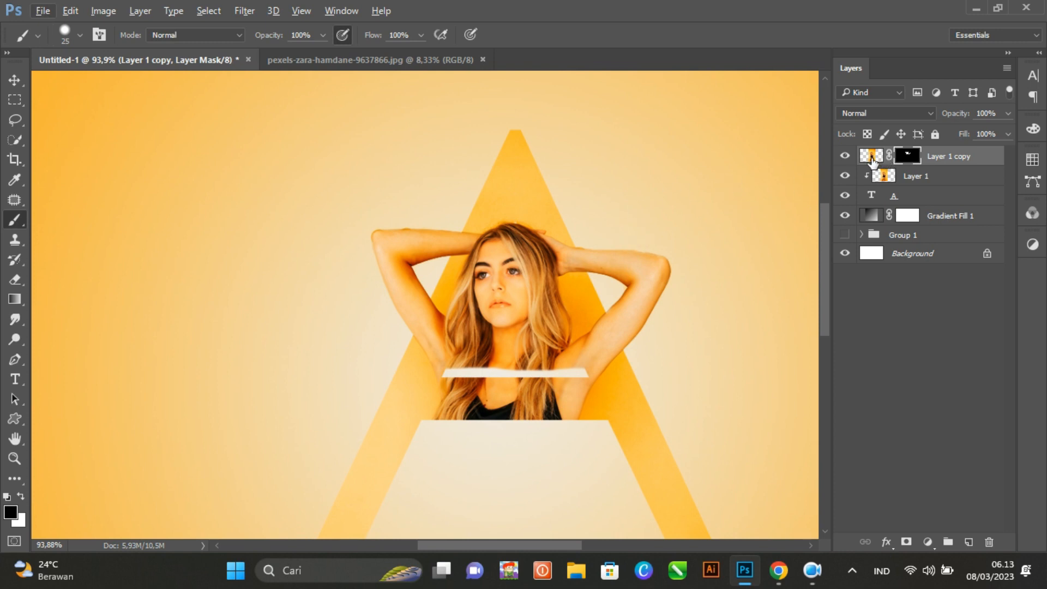
Step: Add a white 5 px outside Stroke to the letter A text layer through its blending options
click(907, 178)
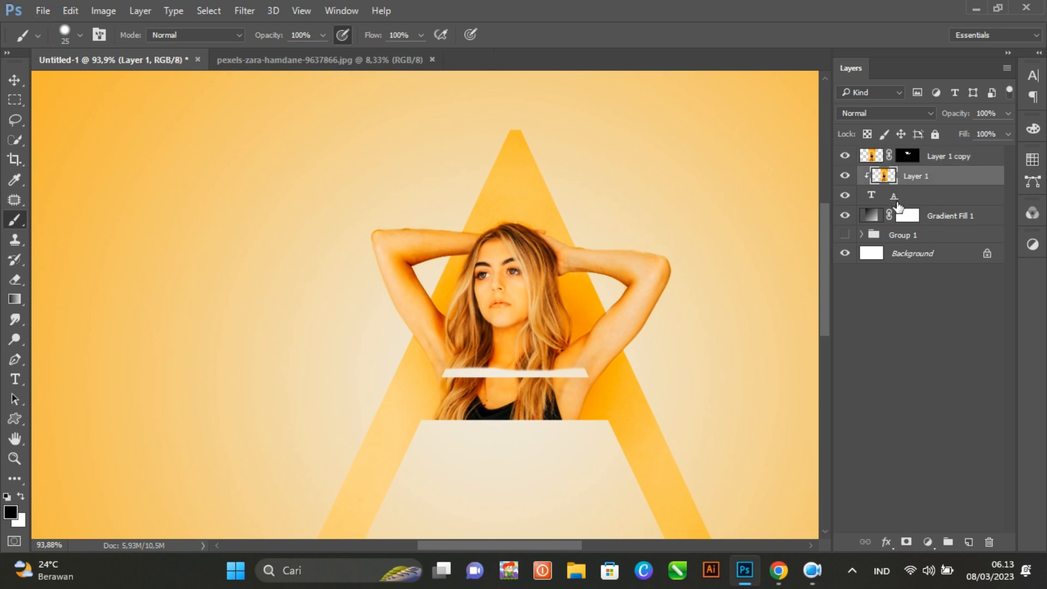
click(899, 206)
click(927, 541)
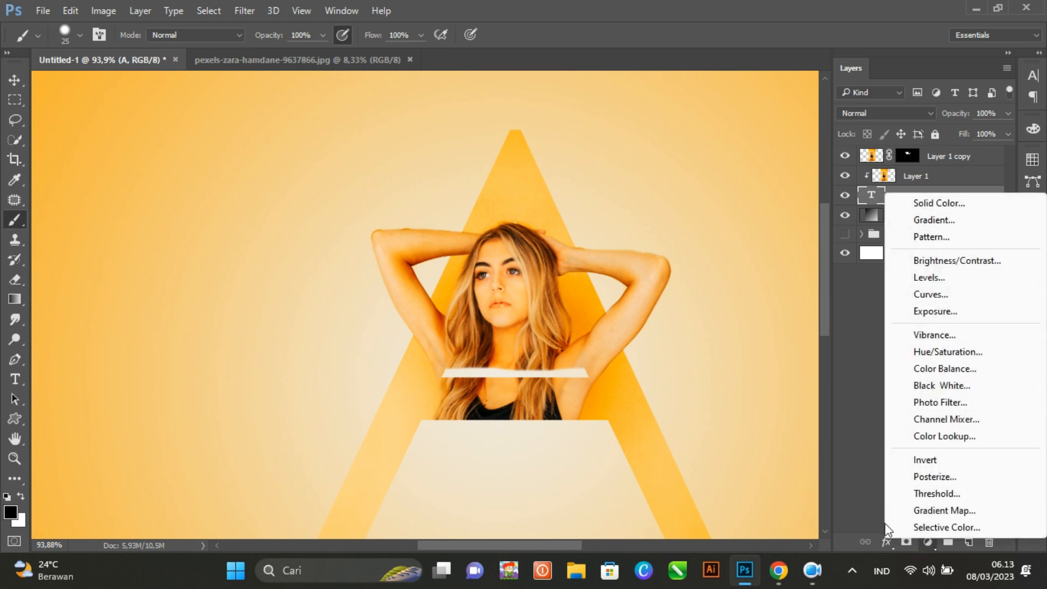
click(885, 544)
click(886, 543)
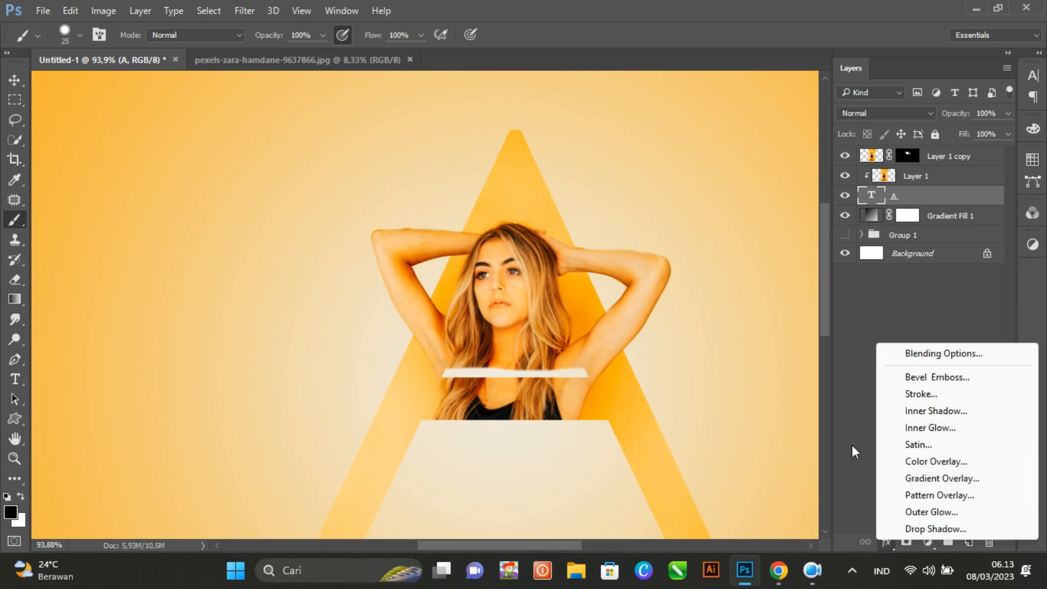
click(919, 353)
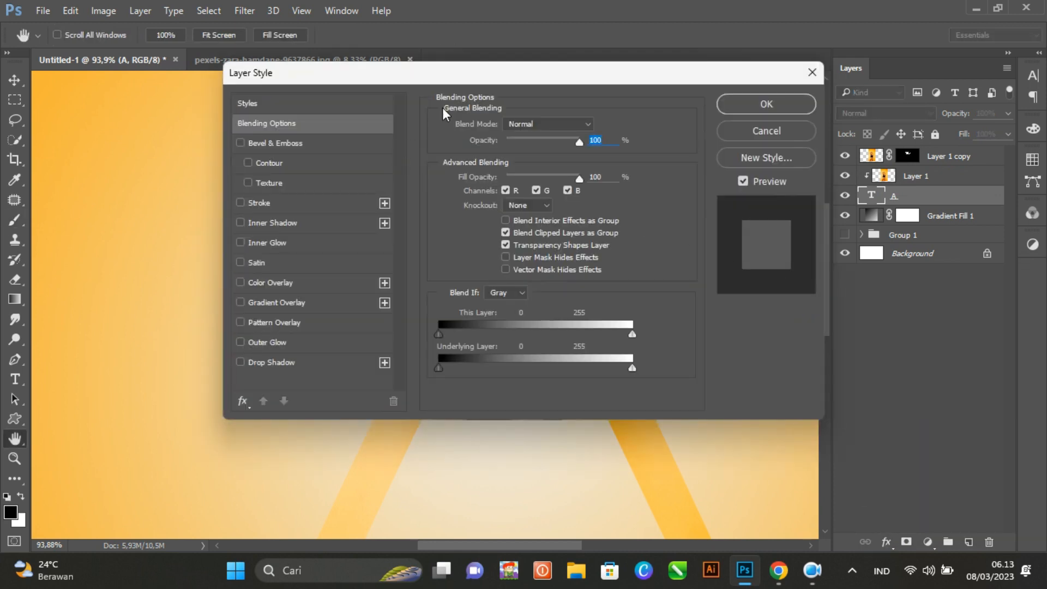
drag(551, 61, 866, 113)
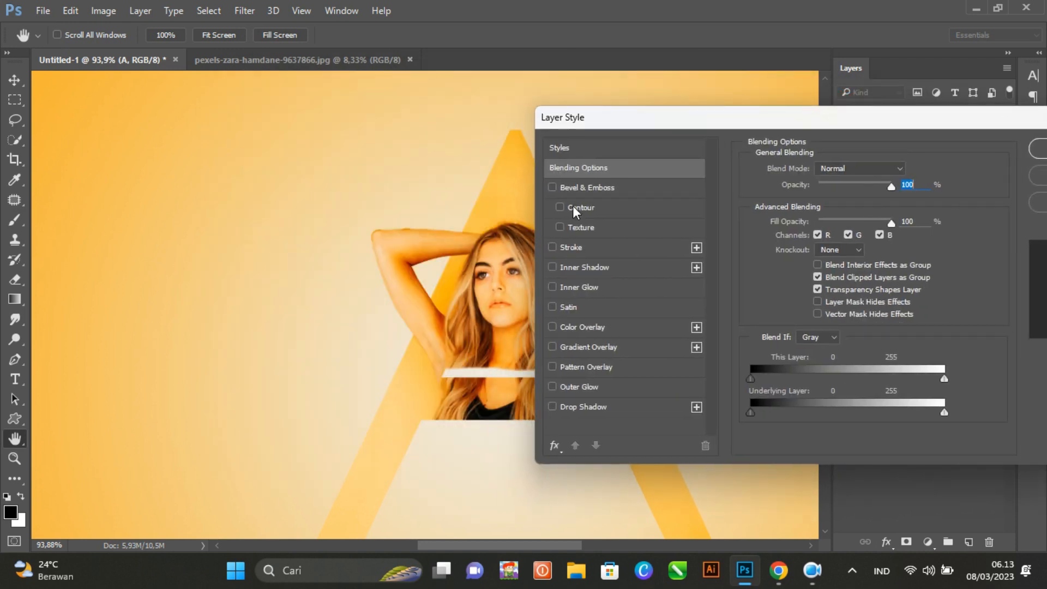
click(552, 247)
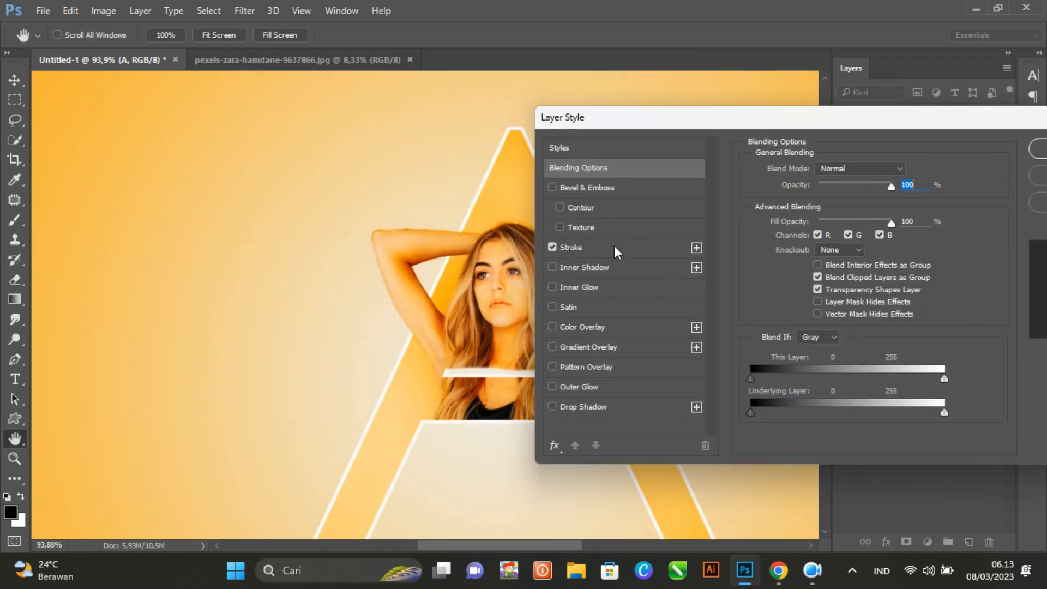
drag(768, 115, 711, 89)
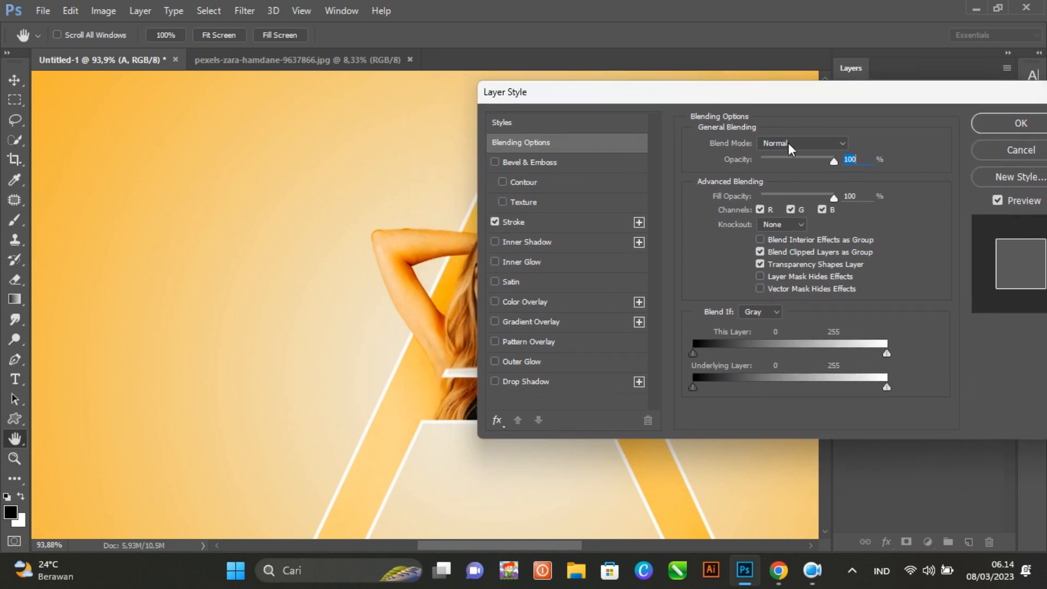
click(548, 218)
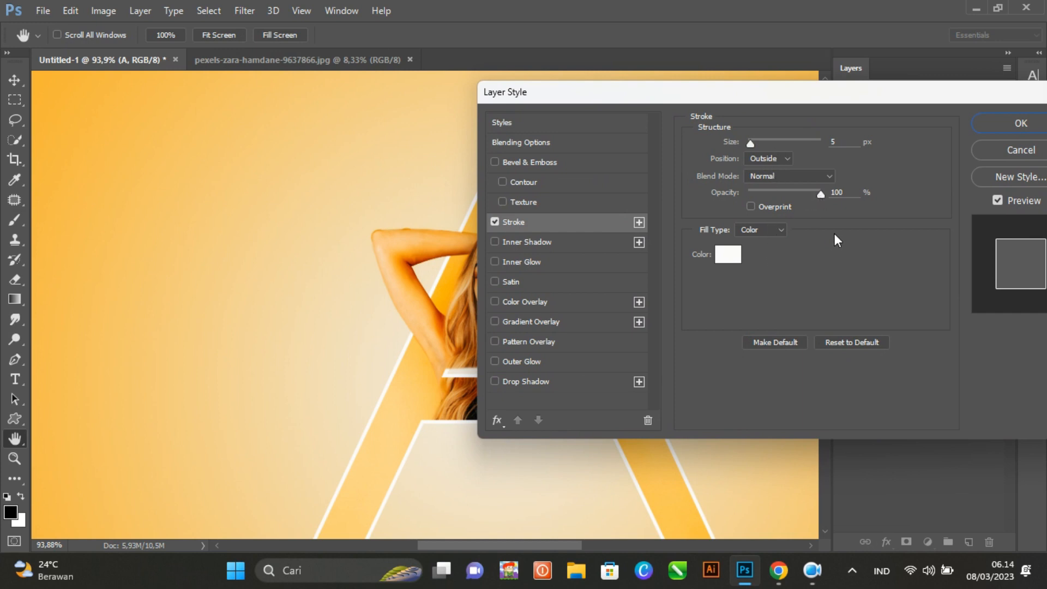
Step: Add a black Drop Shadow to the letter A with 79% opacity and 46 px size, and apply the layer style
click(503, 380)
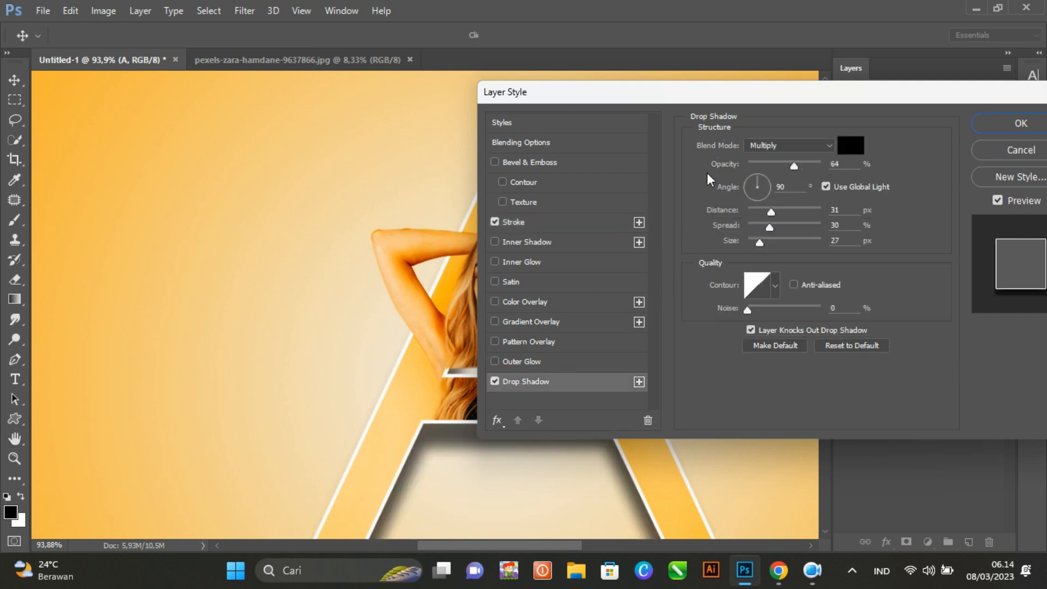
drag(795, 166, 810, 170)
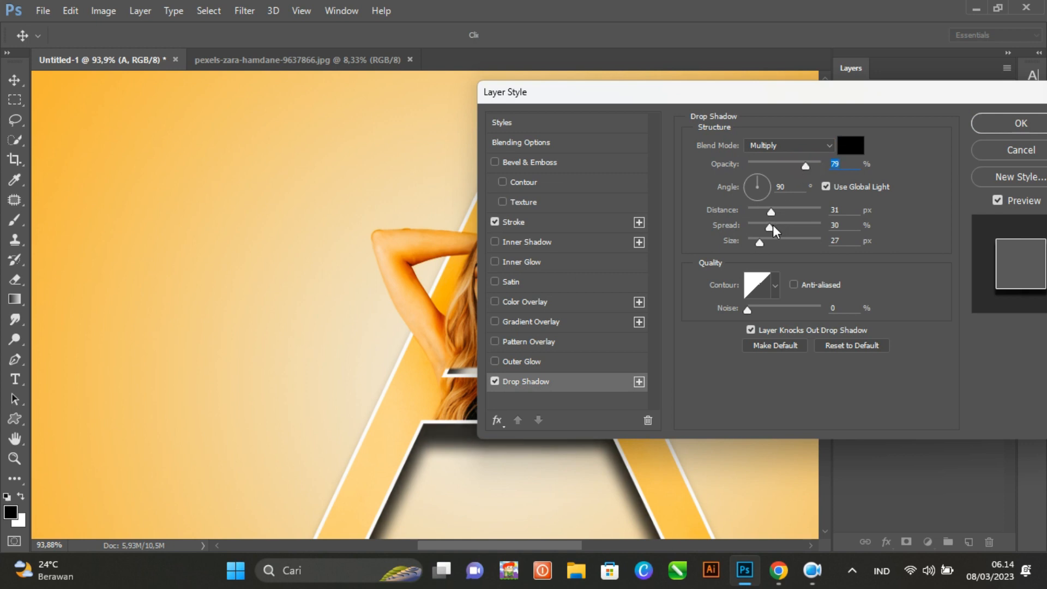
drag(759, 243, 765, 243)
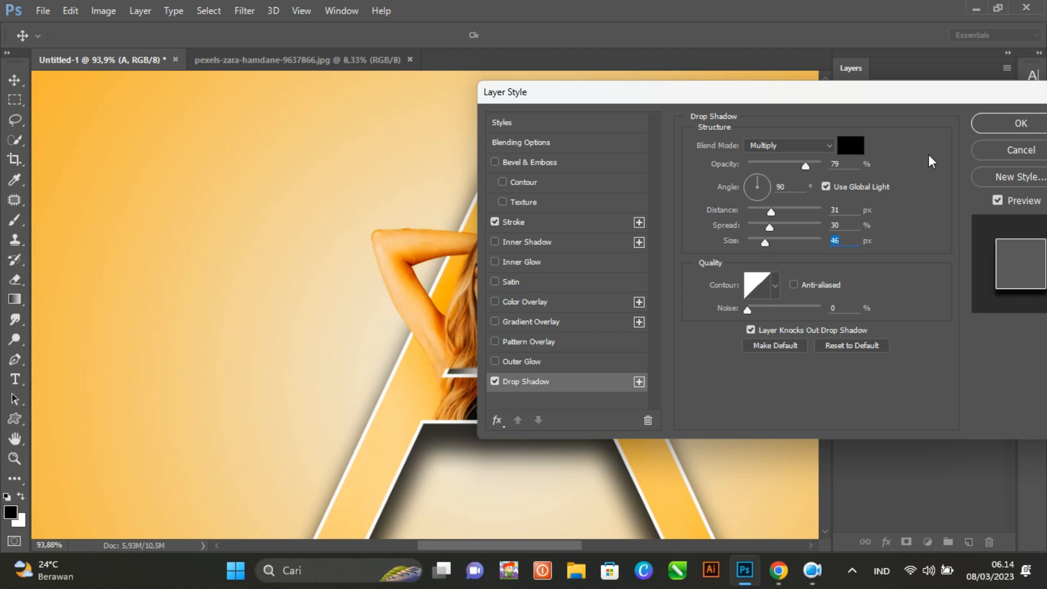
click(1002, 123)
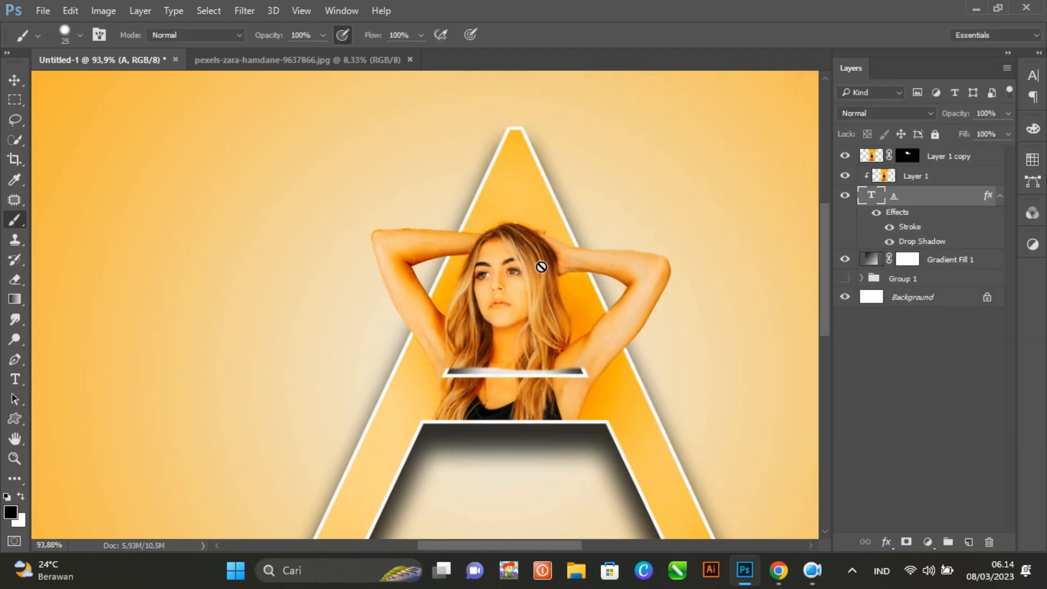
scroll(510, 245, down, 3)
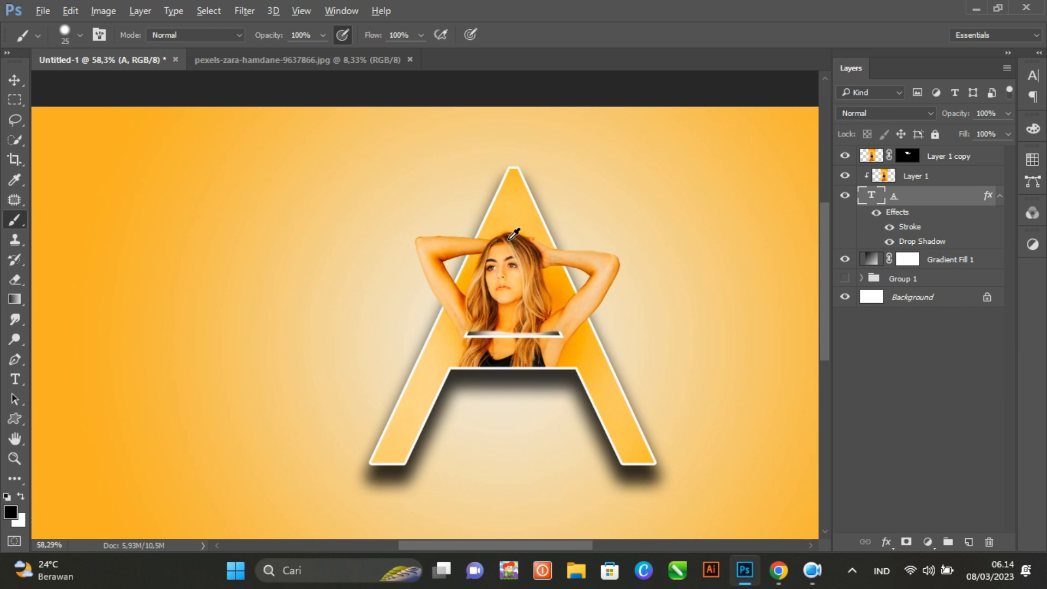
scroll(514, 234, down, 3)
scroll(506, 233, up, 4)
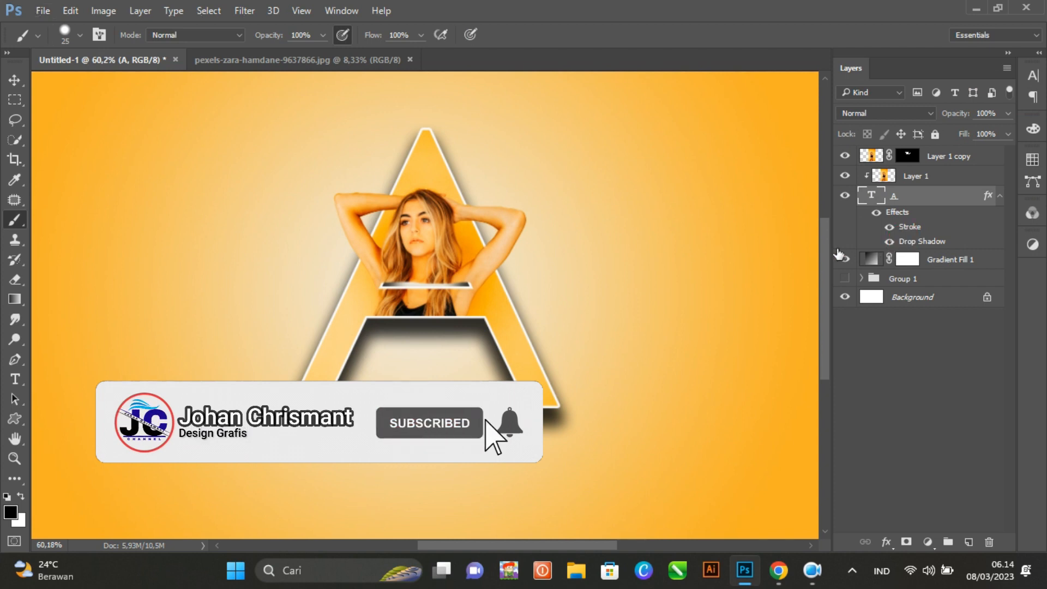
Step: Set the letter A's drop shadow opacity to 57% and apply the change
double_click(917, 241)
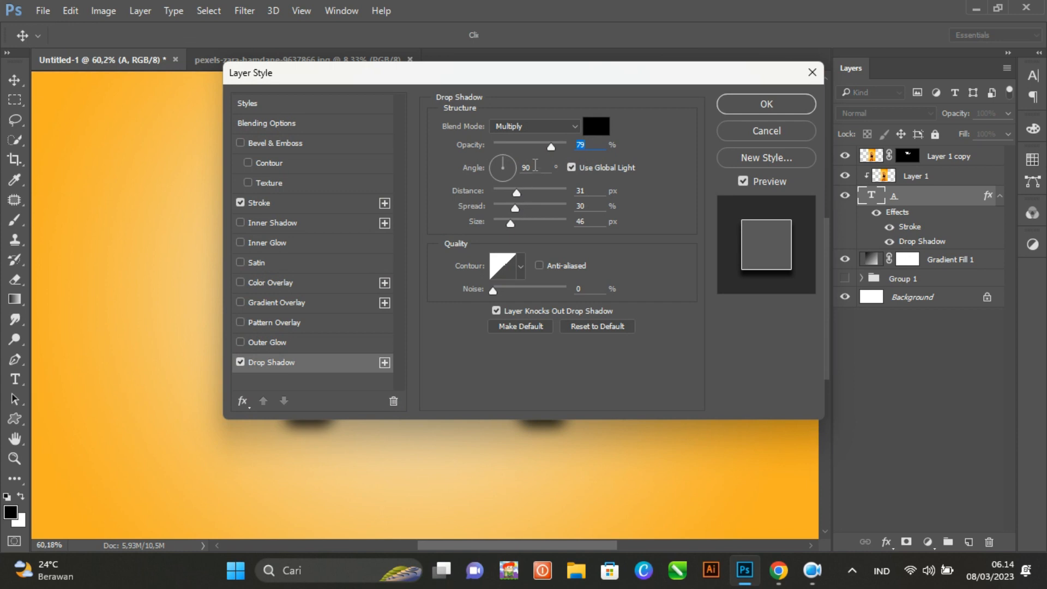
drag(551, 146, 535, 147)
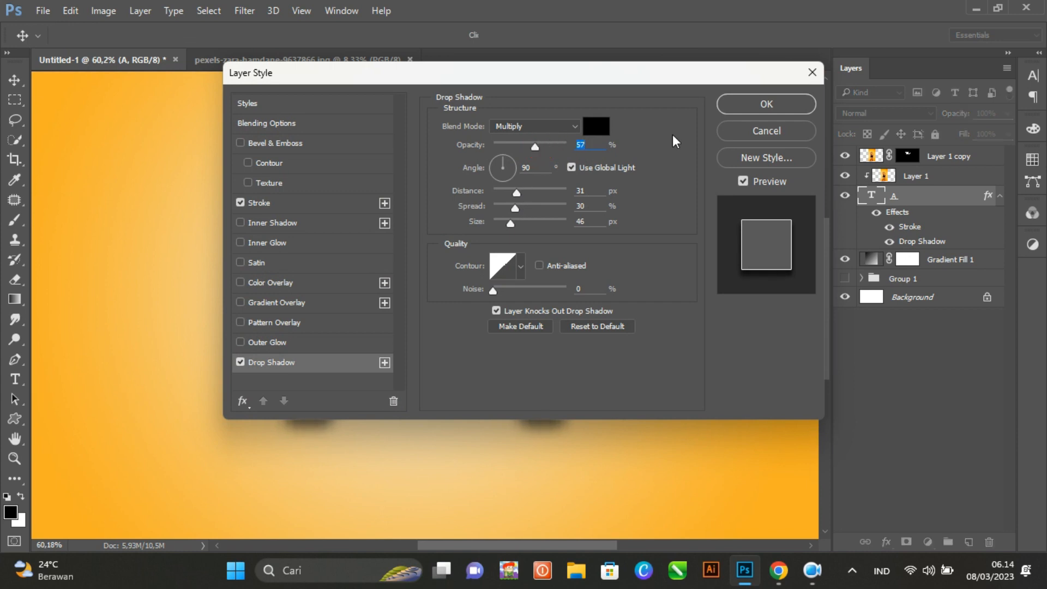
click(740, 104)
key(b)
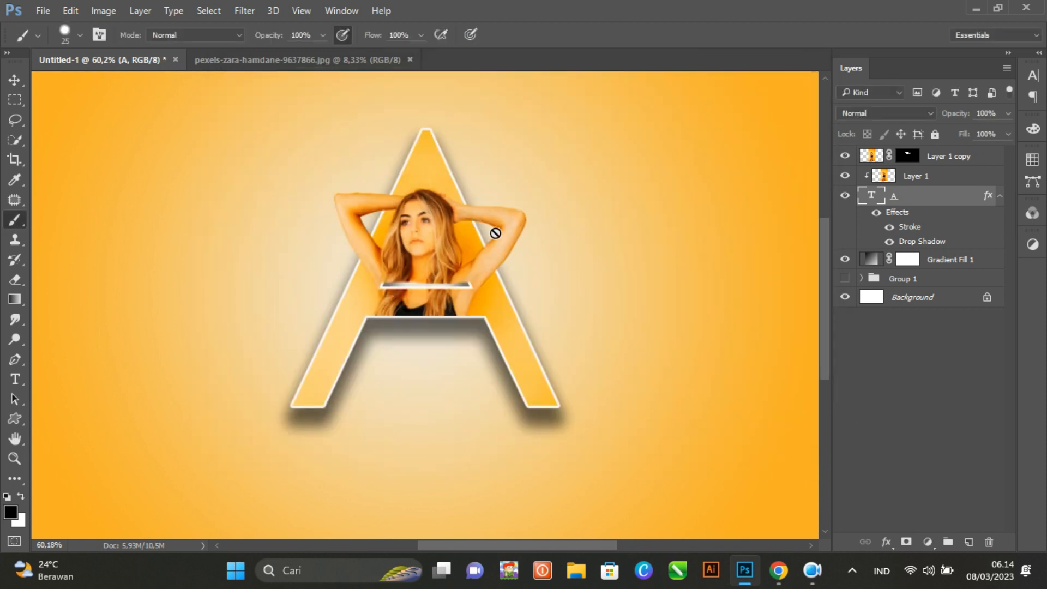
scroll(446, 236, down, 1)
scroll(446, 235, down, 2)
scroll(456, 229, up, 3)
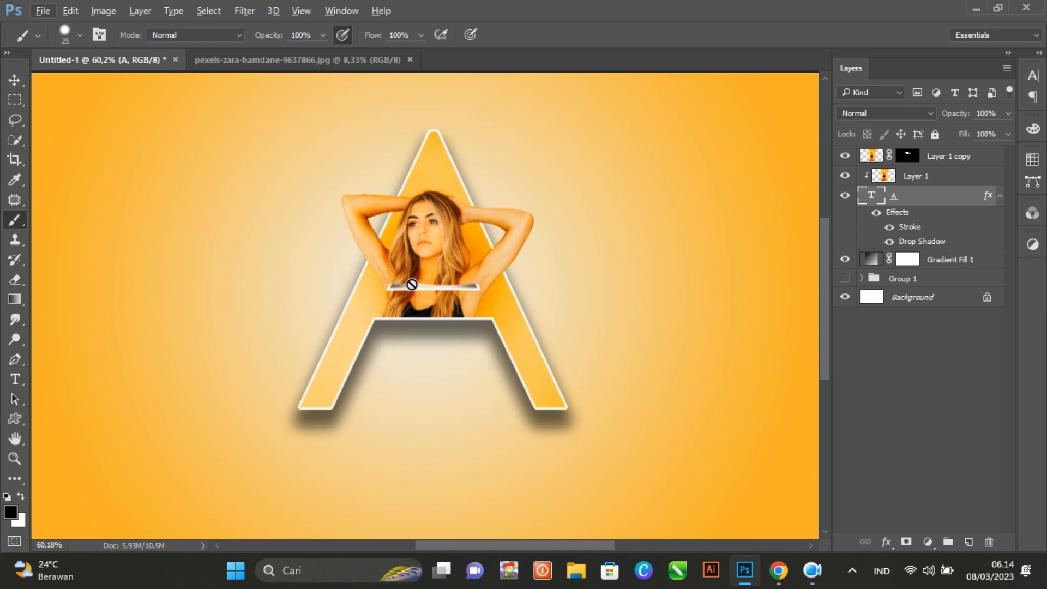
Step: Paint white on the Layer 1 copy mask to restore the hair and body across the letter A's inner opening
scroll(399, 282, up, 6)
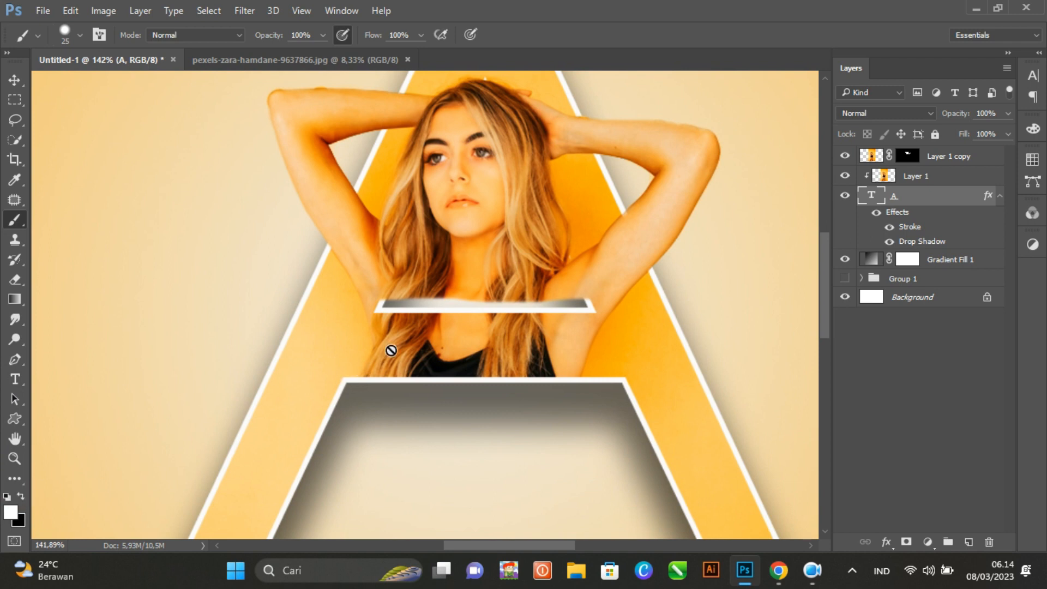
click(908, 156)
key(x)
mouse_move(392, 297)
mouse_down()
mouse_move(378, 280)
mouse_move(390, 279)
mouse_up()
click(18, 493)
mouse_move(405, 298)
mouse_down()
mouse_move(570, 288)
mouse_move(579, 297)
mouse_move(385, 303)
mouse_up()
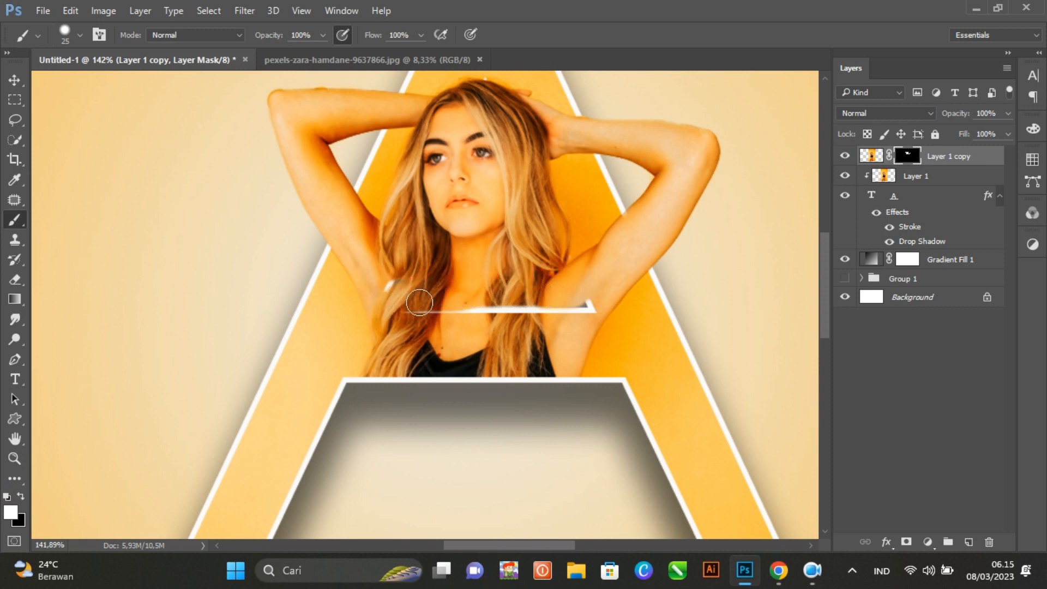
drag(548, 299, 579, 298)
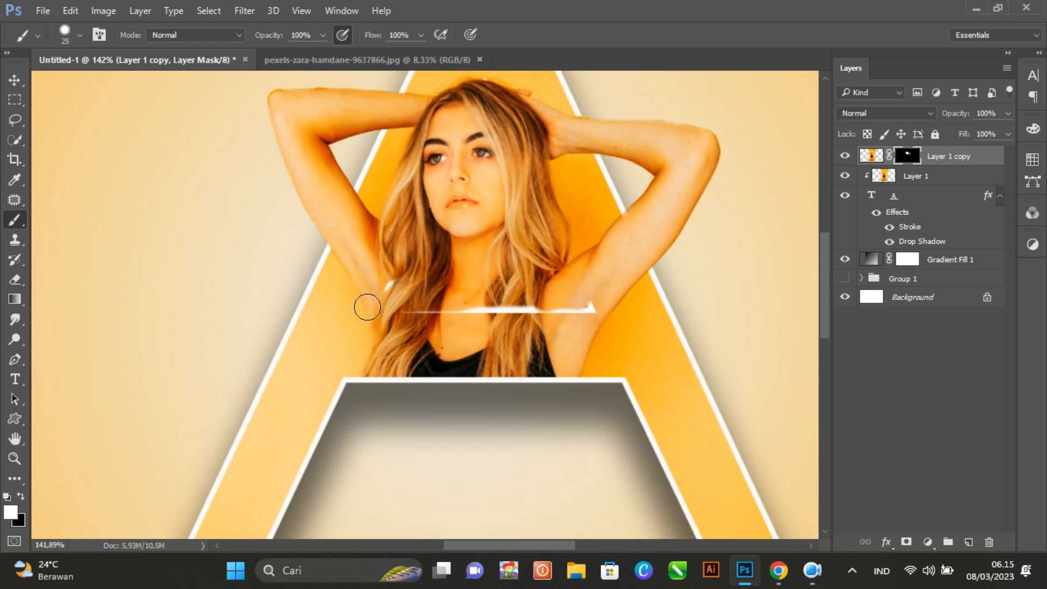
Step: Paint black on the Layer 1 copy mask along the slanted sides of the inner triangle to expose the letter's white stroke
click(21, 496)
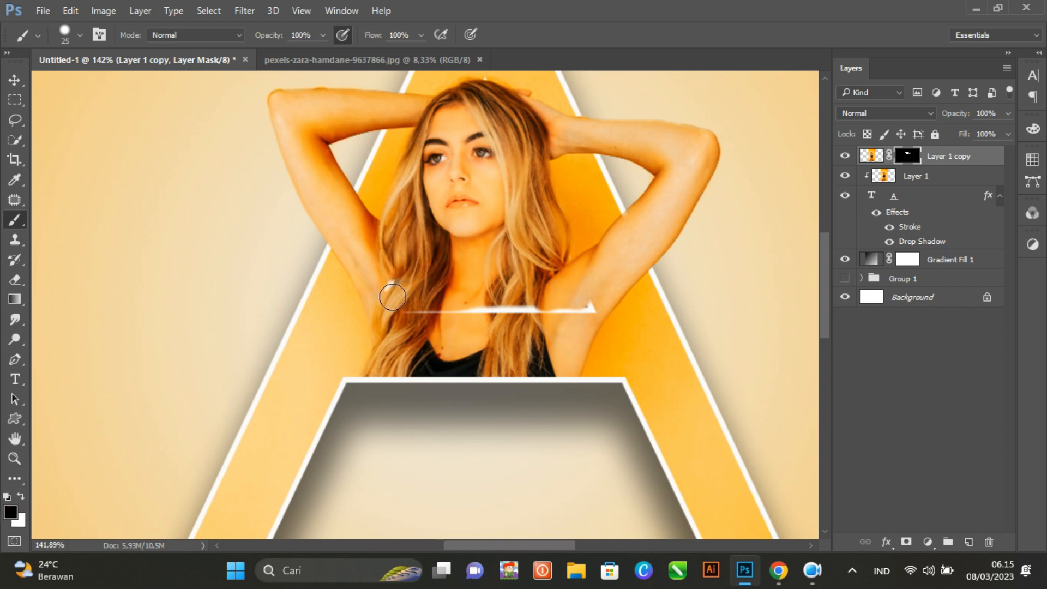
mouse_move(359, 288)
mouse_down()
mouse_move(369, 307)
mouse_move(370, 295)
mouse_up()
mouse_move(582, 269)
mouse_down()
mouse_move(572, 259)
mouse_move(588, 279)
mouse_move(569, 292)
mouse_up()
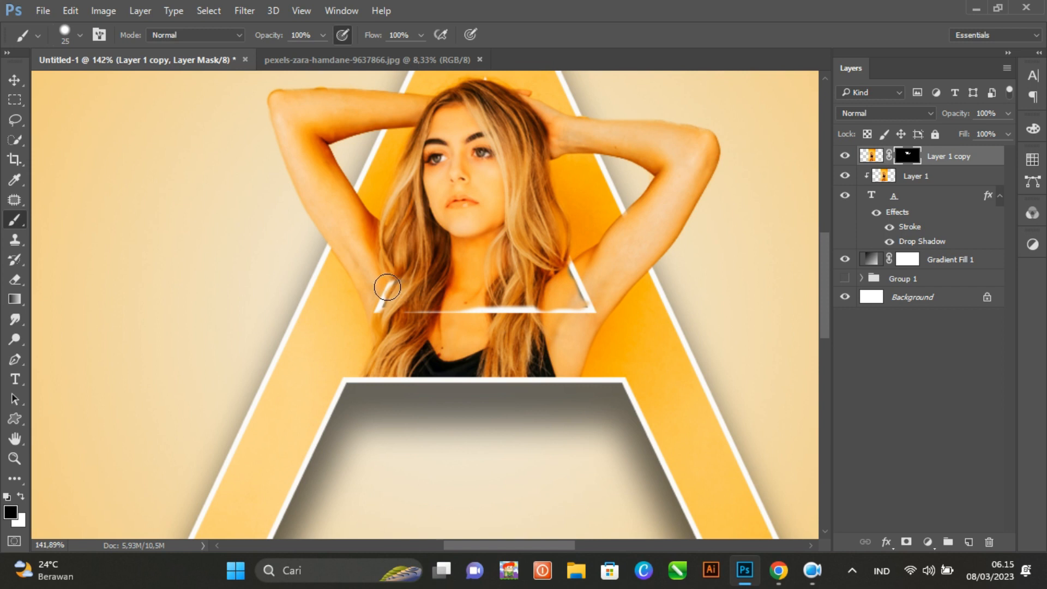
click(365, 276)
scroll(356, 286, down, 1)
scroll(356, 285, down, 2)
scroll(357, 282, up, 1)
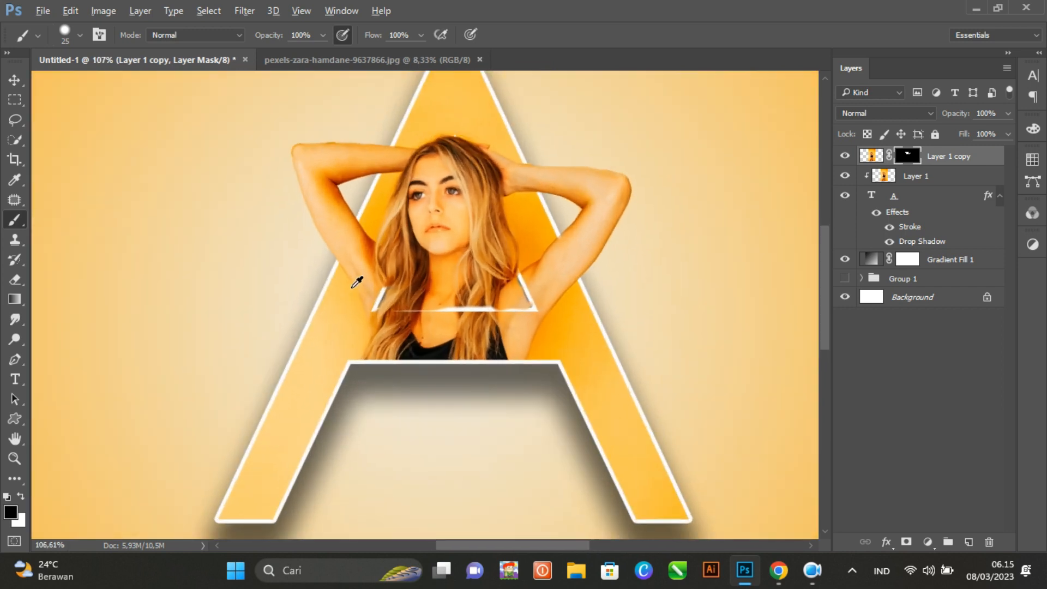
scroll(425, 284, up, 2)
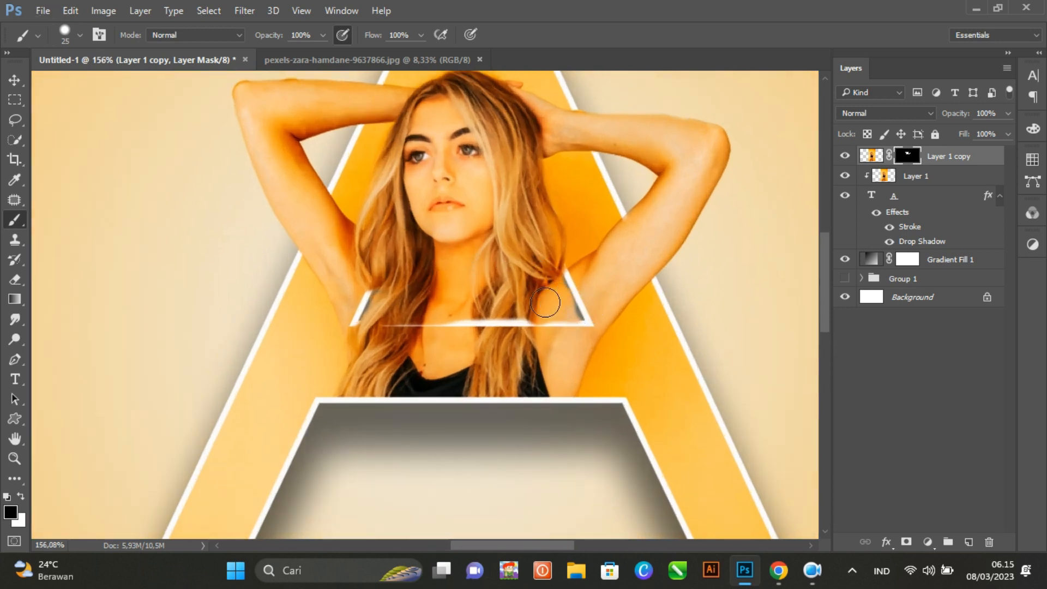
scroll(525, 280, down, 5)
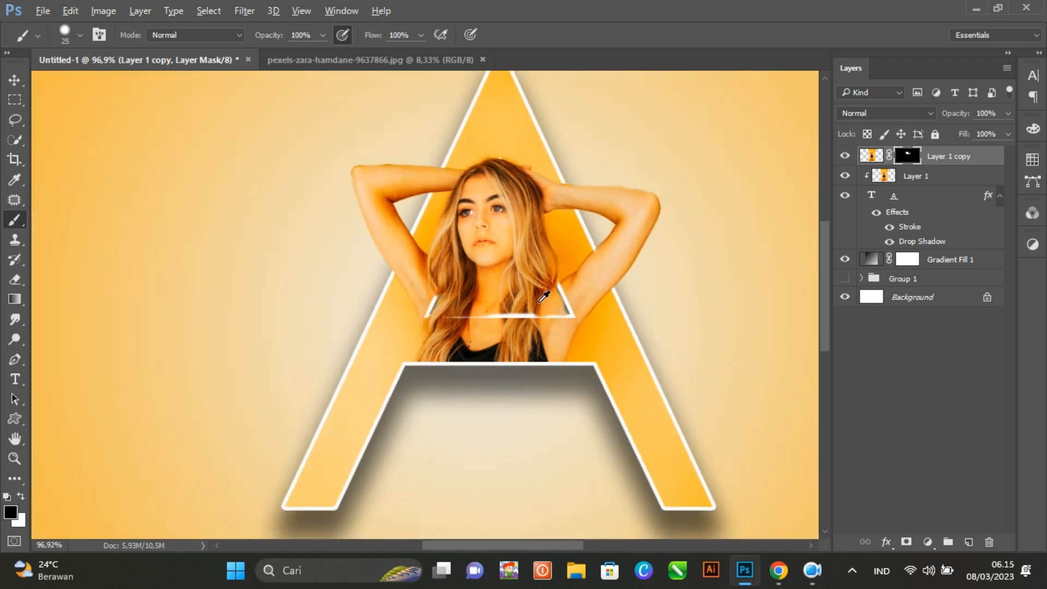
scroll(544, 297, up, 5)
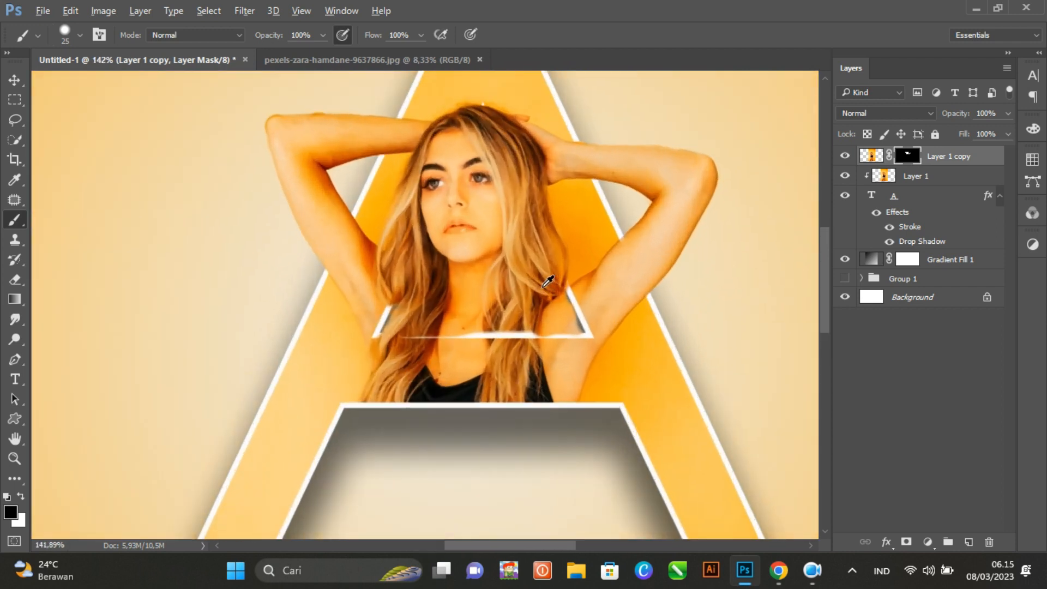
scroll(551, 281, up, 1)
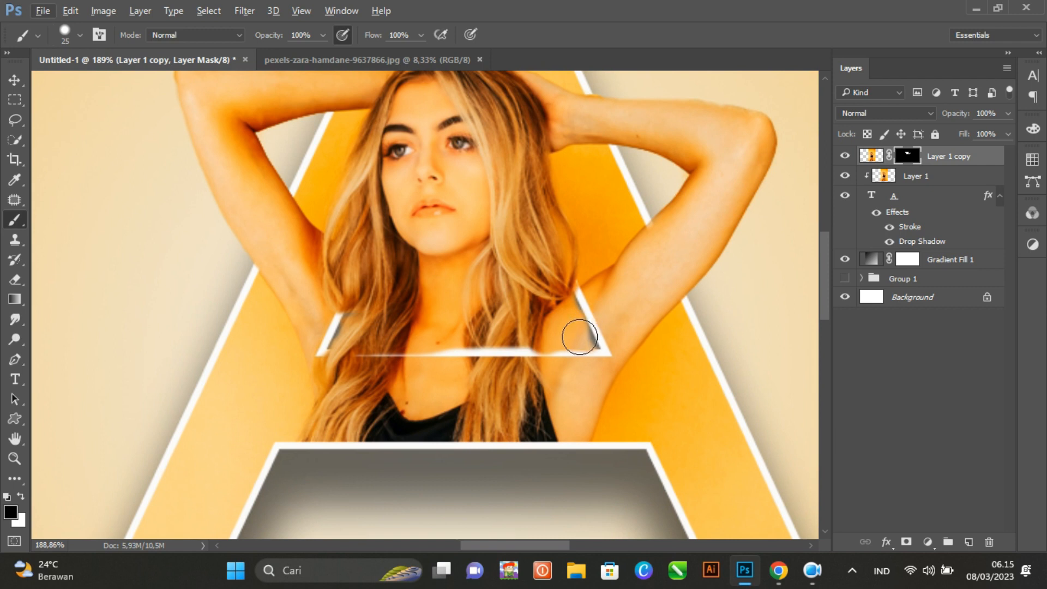
Step: Paint white on the Layer 1 copy mask just inside the inner triangle's lower corners to cover the grey shadow with the body
click(22, 497)
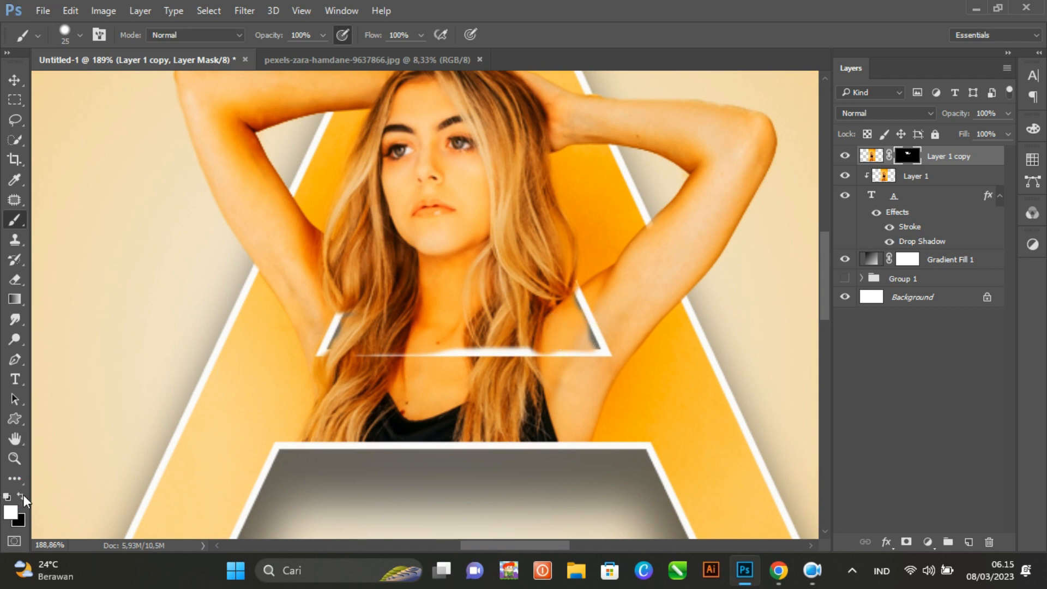
click(572, 331)
click(579, 339)
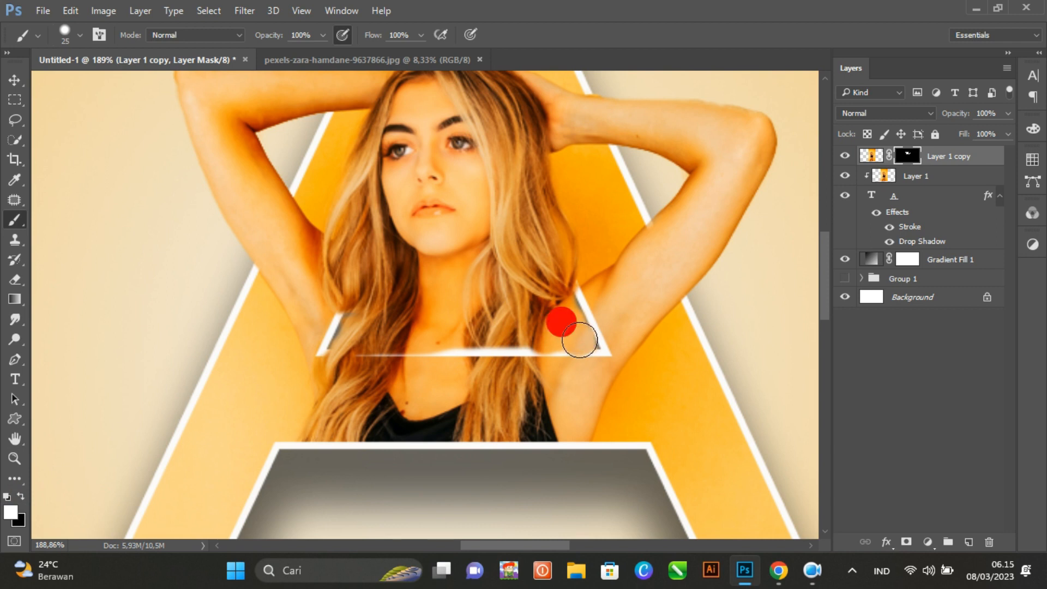
click(579, 335)
click(571, 324)
click(564, 316)
click(563, 309)
click(563, 308)
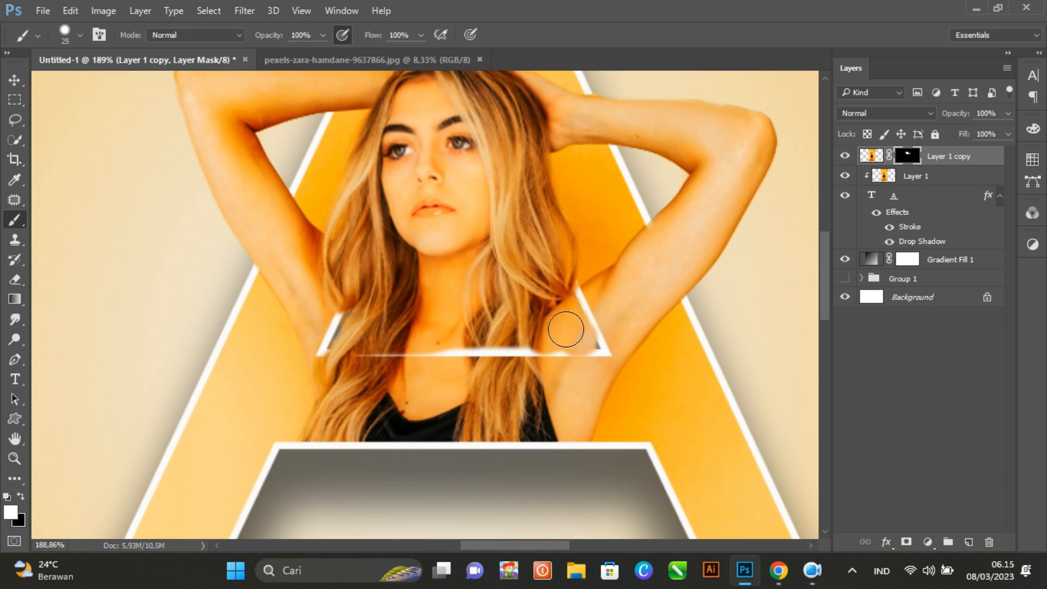
click(336, 308)
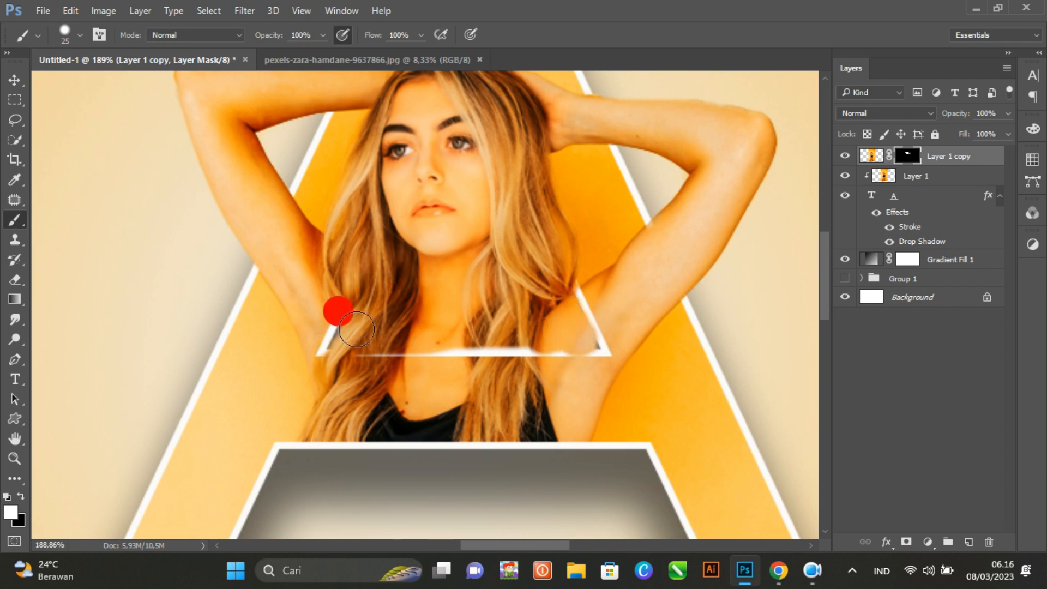
click(336, 326)
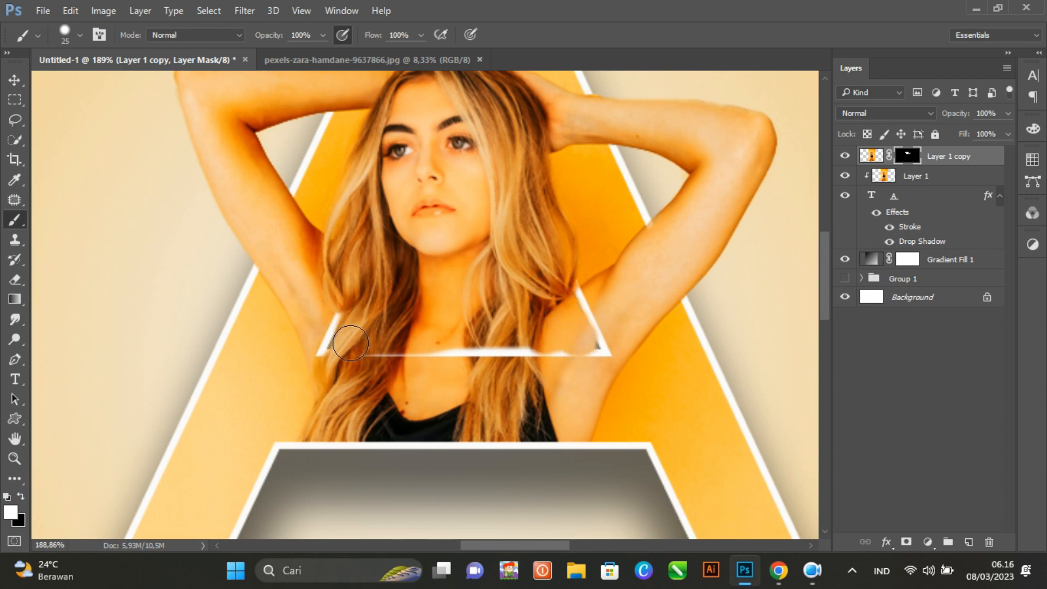
click(346, 349)
click(346, 349)
Step: Paint black on the Layer 1 copy mask just below the inner triangle's base to uncover the white stroke across the body
click(17, 497)
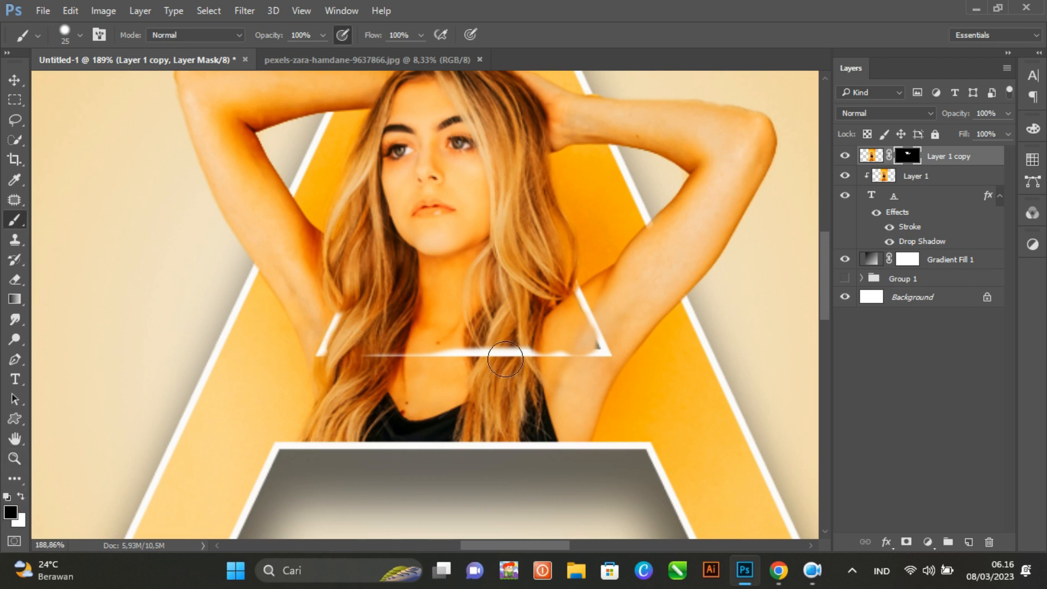
click(575, 366)
click(570, 366)
click(559, 369)
click(553, 369)
click(538, 365)
click(424, 367)
click(407, 369)
drag(399, 370, 316, 367)
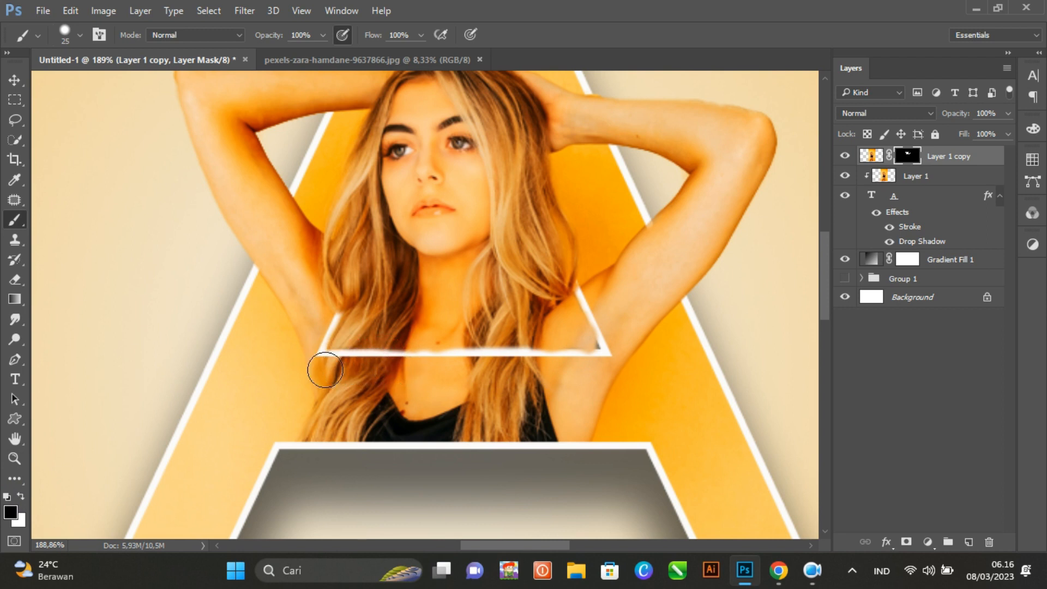
scroll(313, 368, down, 3)
scroll(305, 369, down, 2)
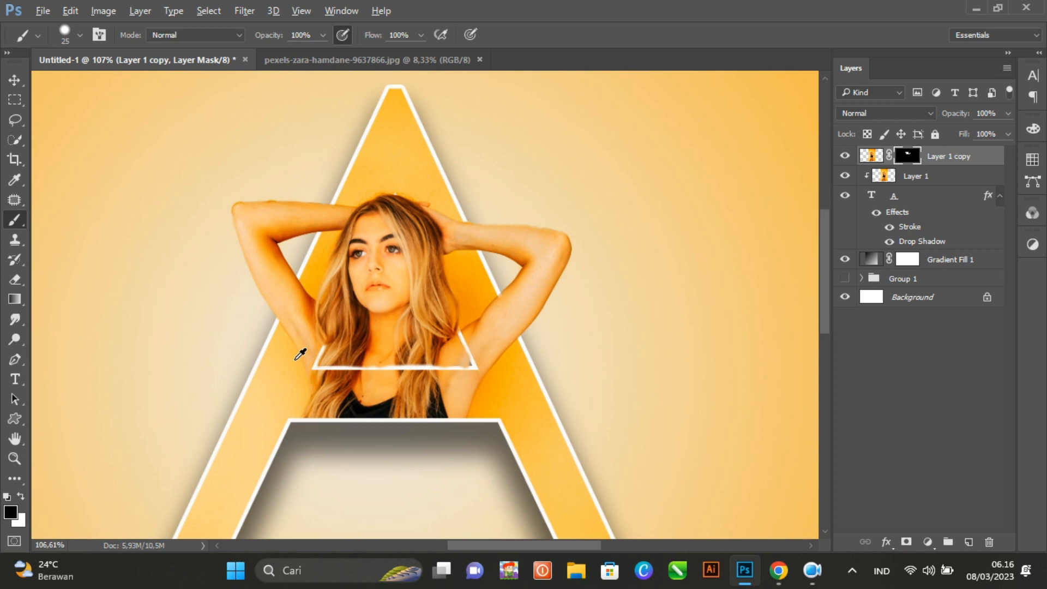
scroll(281, 356, down, 1)
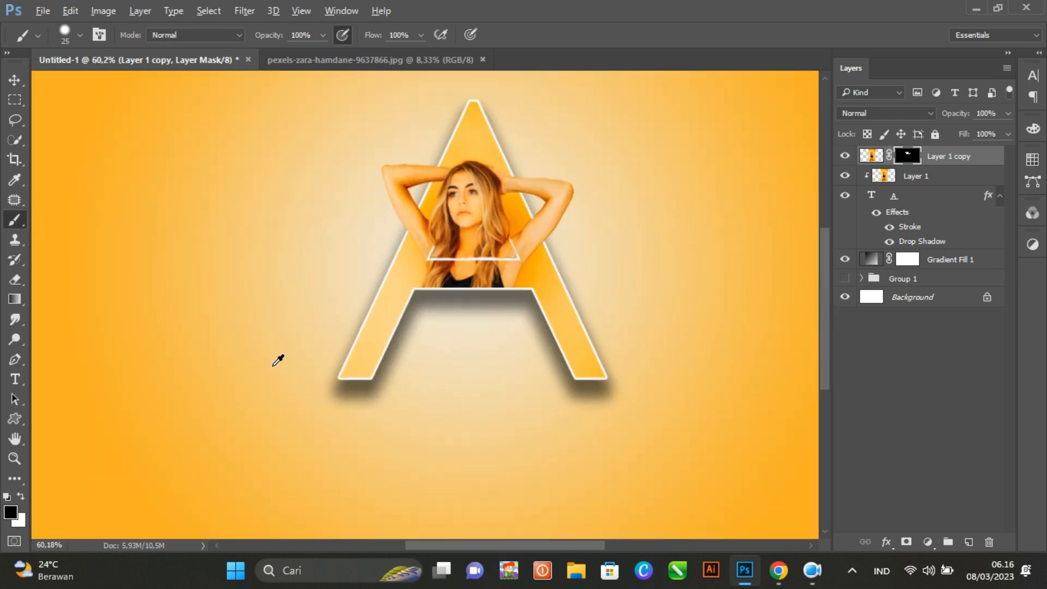
scroll(381, 324, down, 1)
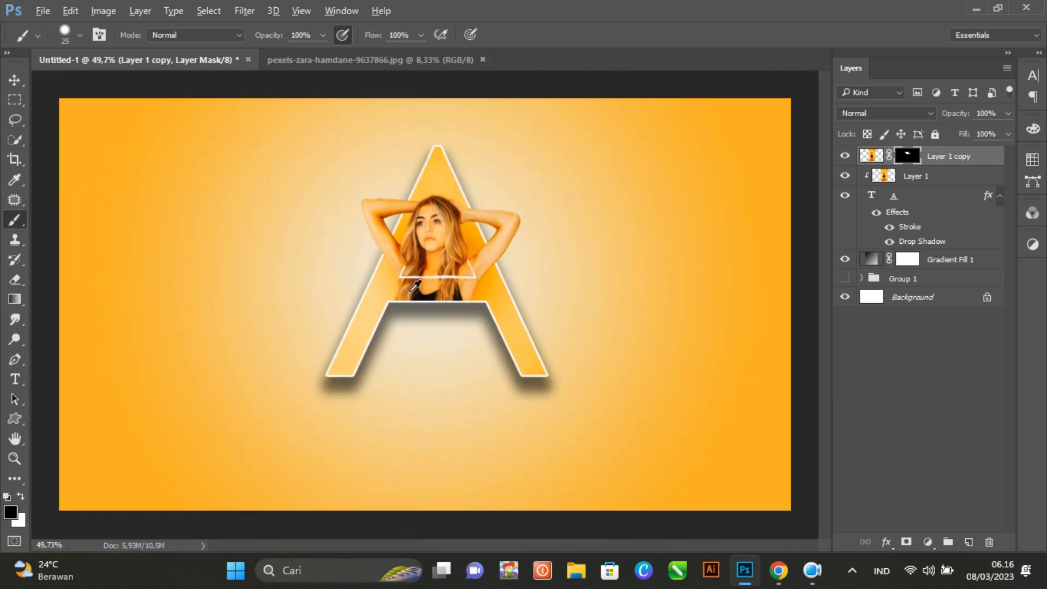
scroll(432, 282, up, 1)
scroll(443, 287, down, 1)
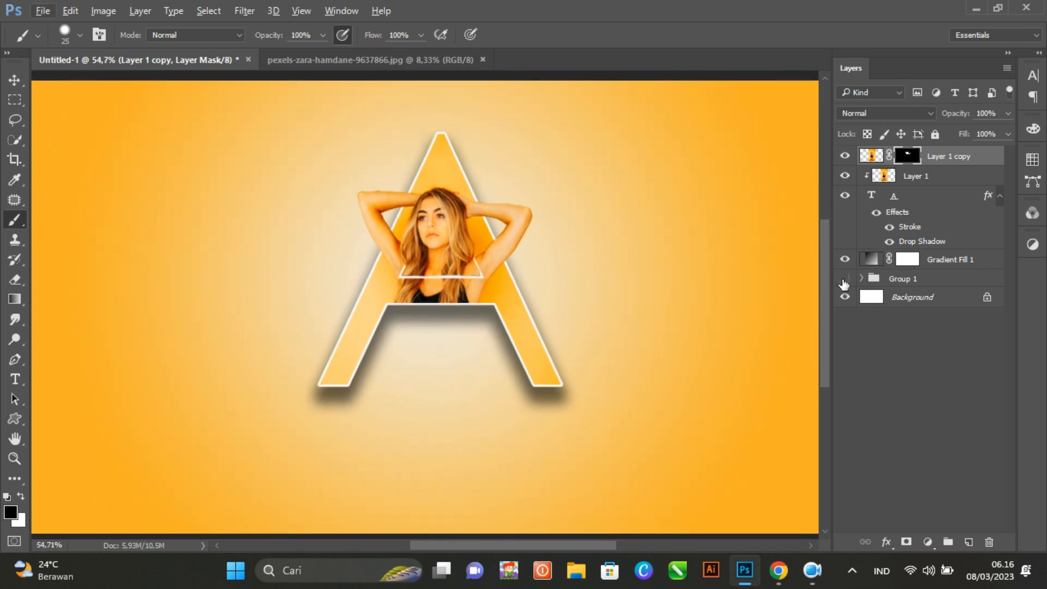
Step: Show Group 1 with the LETTER and POTRAIT texts and move it to the top of the layer stack
drag(875, 284, 884, 152)
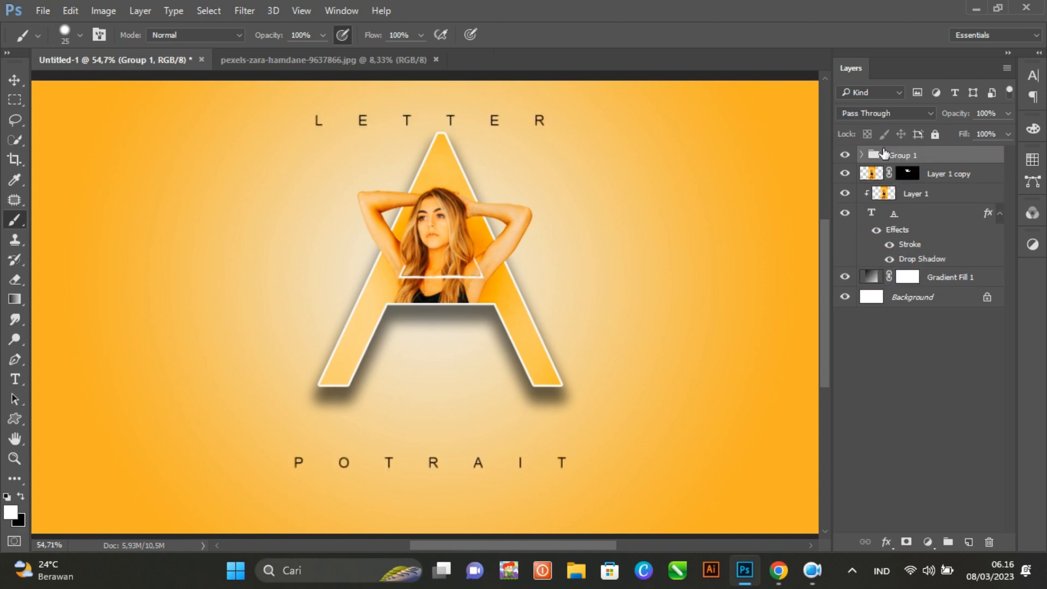
scroll(642, 163, down, 3)
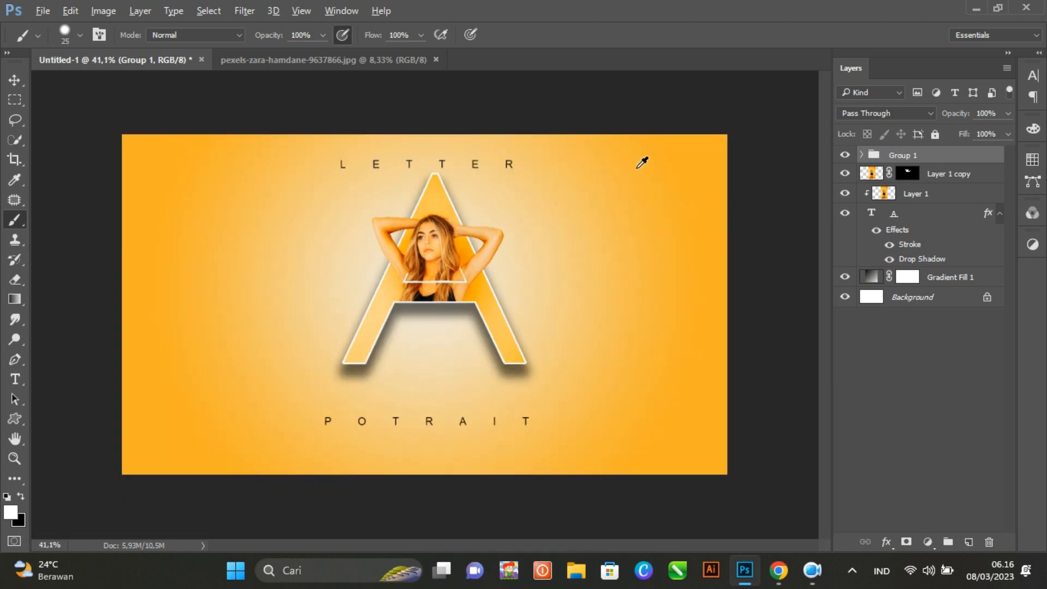
scroll(643, 164, down, 1)
scroll(644, 170, up, 2)
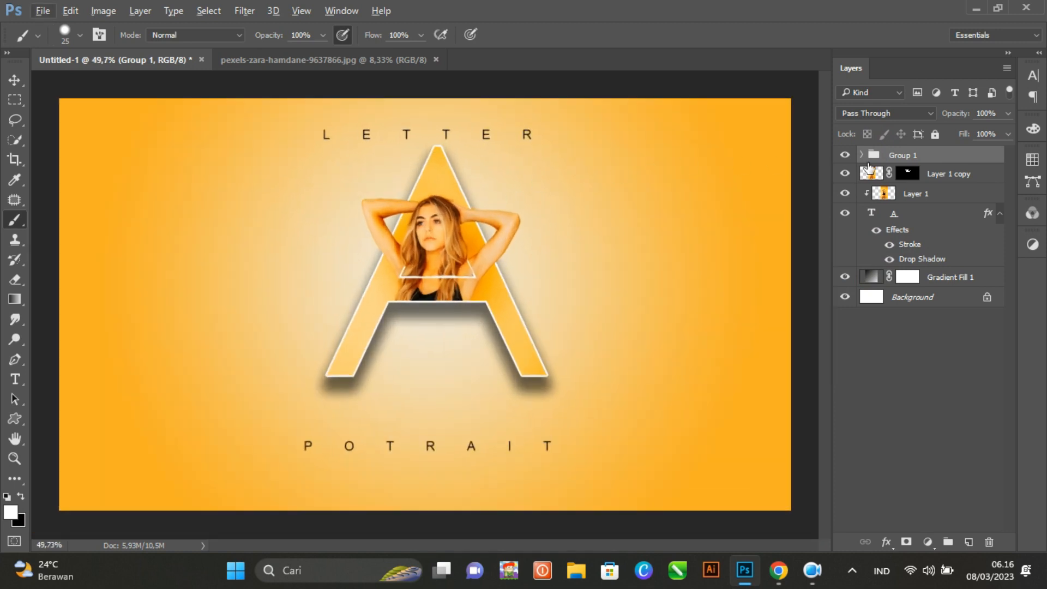
Step: Put Layer 1 copy, Layer 1 and the letter A layer into a new group and check both groups by toggling their visibility
click(922, 174)
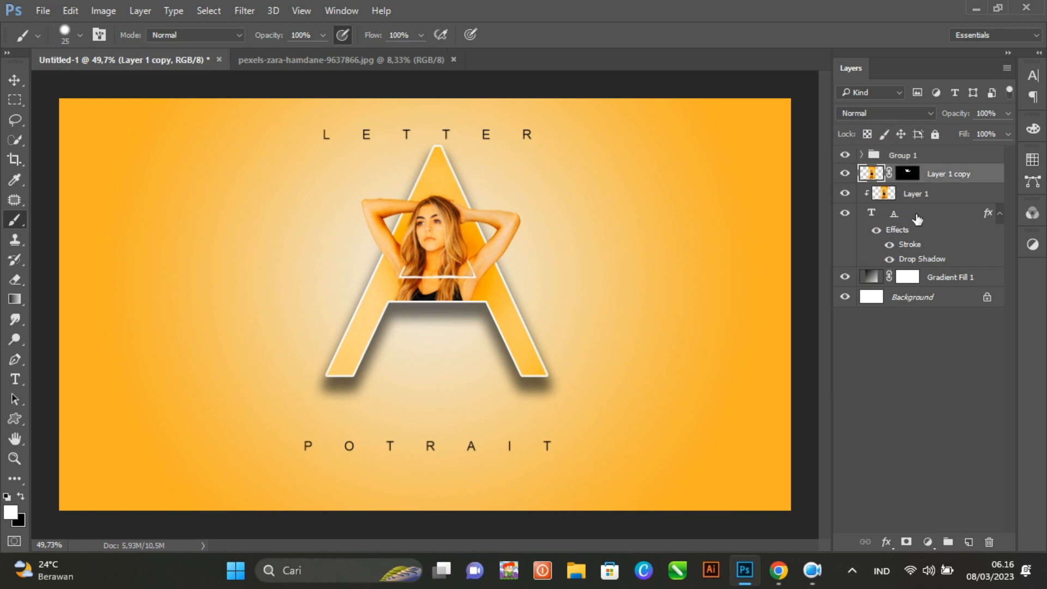
shift+click(929, 221)
drag(930, 225, 948, 541)
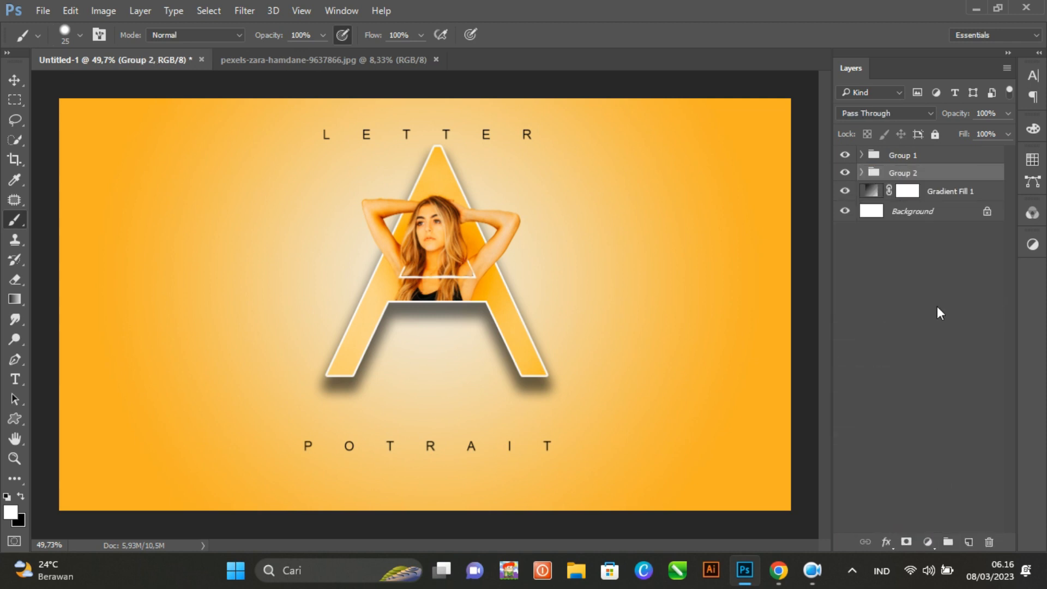
click(846, 173)
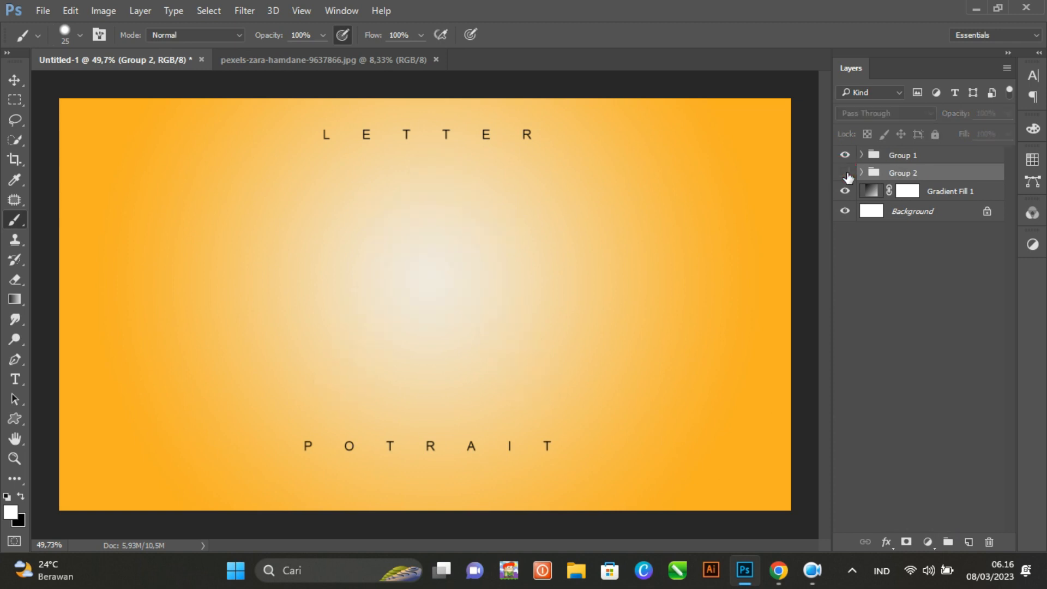
click(845, 173)
click(845, 157)
click(846, 156)
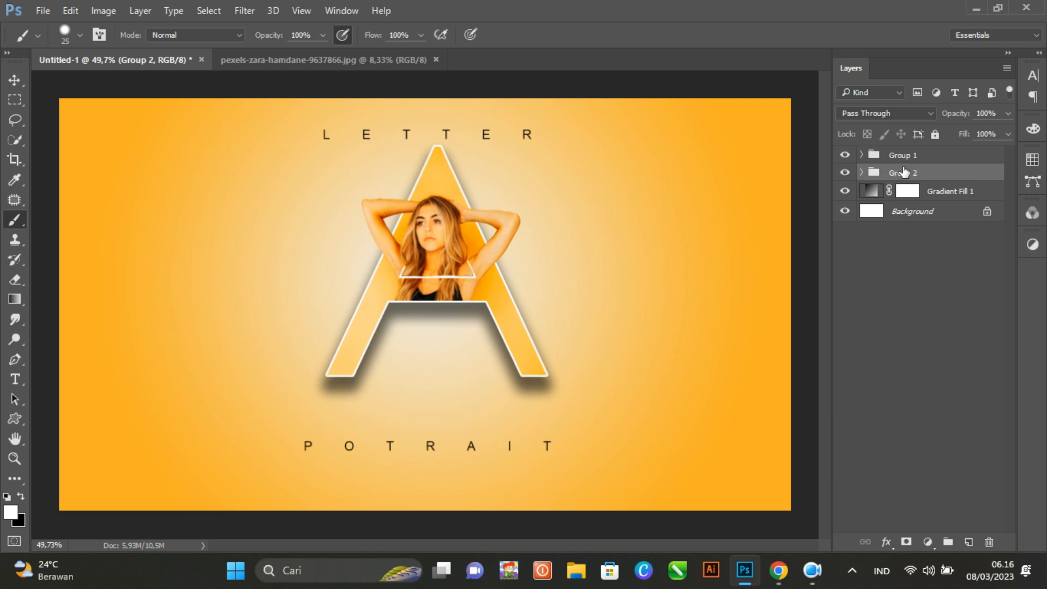
Step: Align the text group and the letter A group on their horizontal centers, and deselect them
shift+click(902, 159)
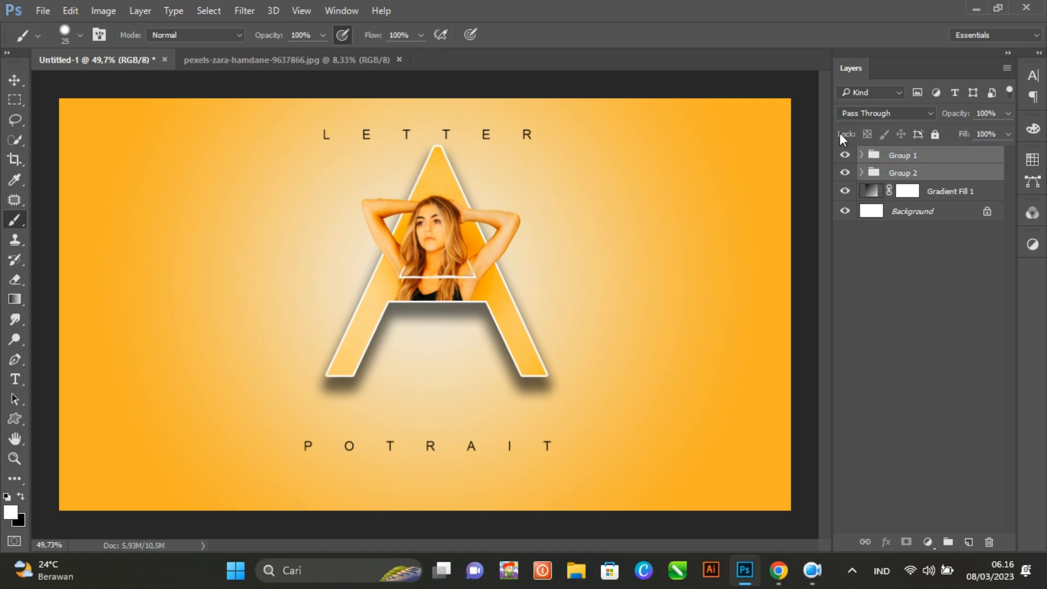
click(18, 83)
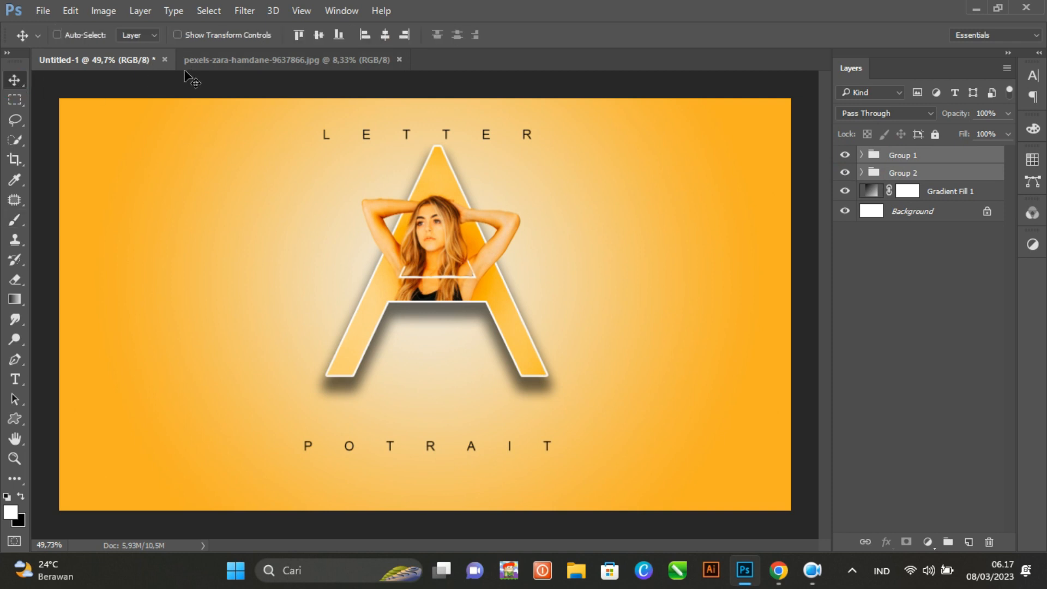
click(386, 36)
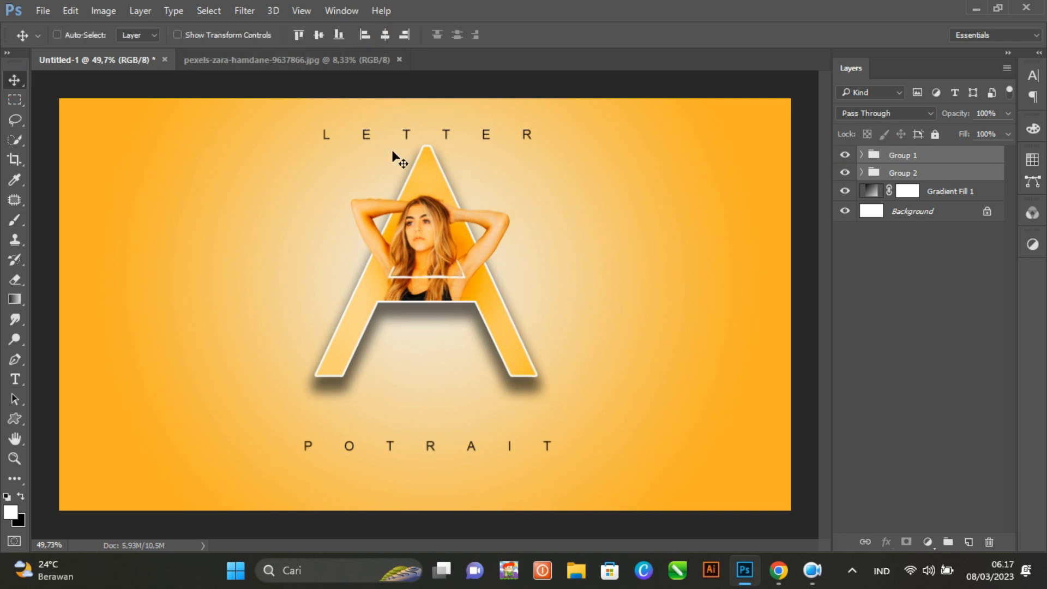
click(906, 251)
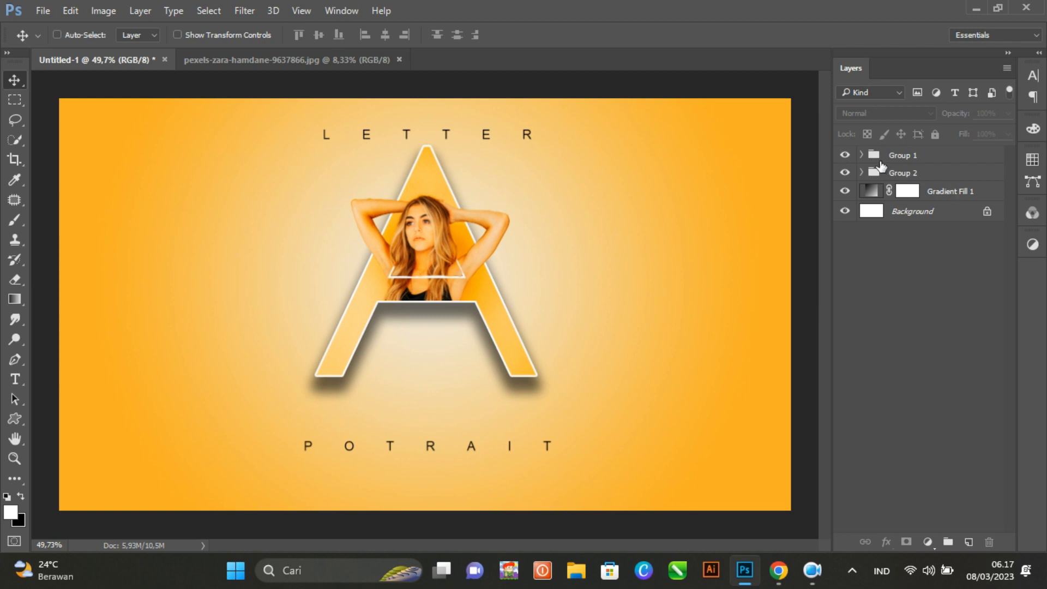
Step: Move the POTRAIT text in Group 1 up closer to the feet of the letter A
click(858, 157)
click(861, 155)
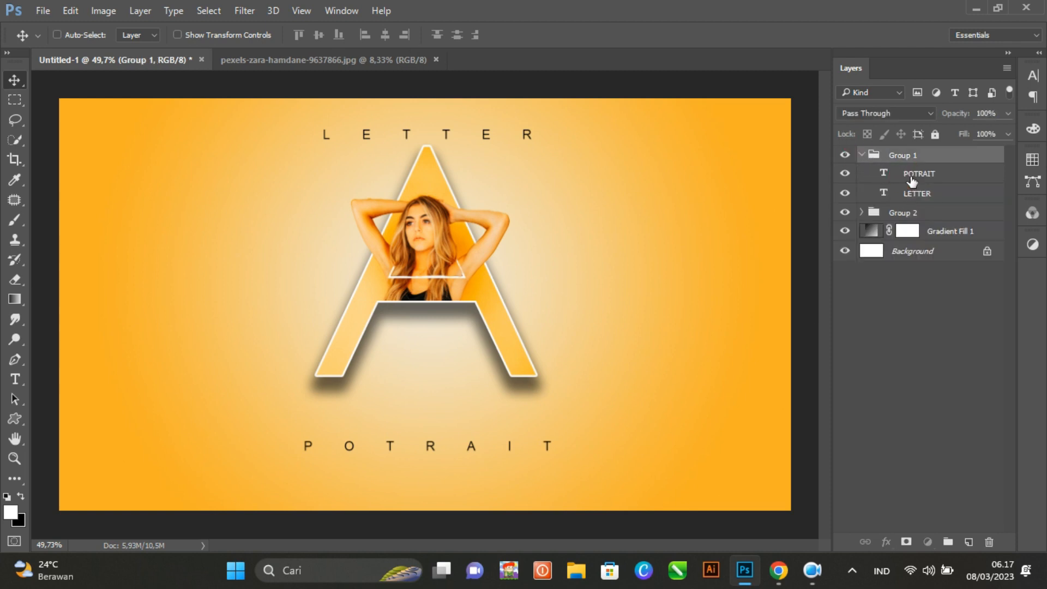
click(911, 174)
click(472, 446)
drag(473, 447, 470, 417)
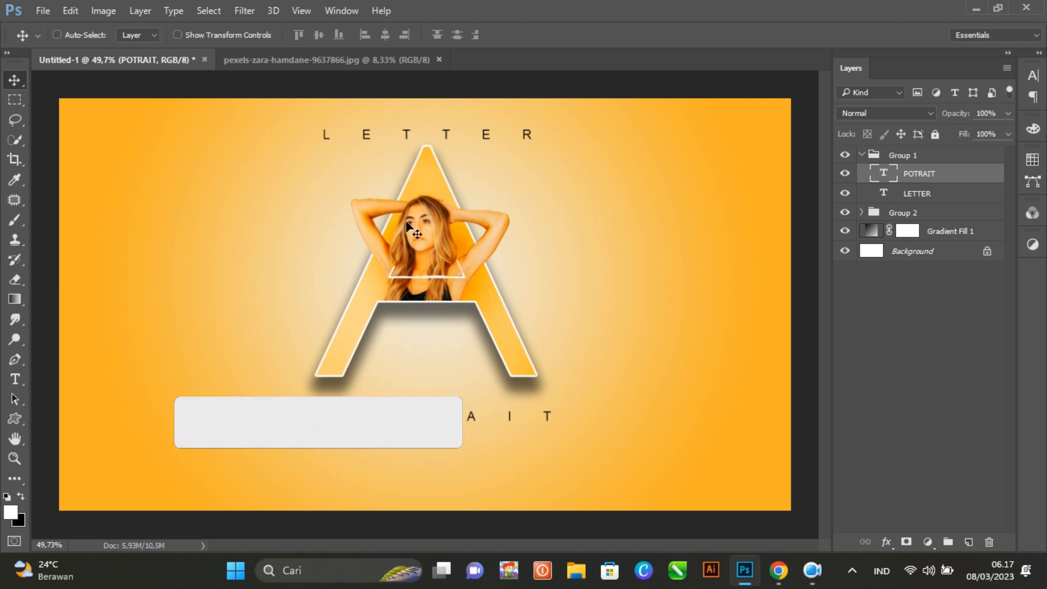
scroll(376, 235, down, 2)
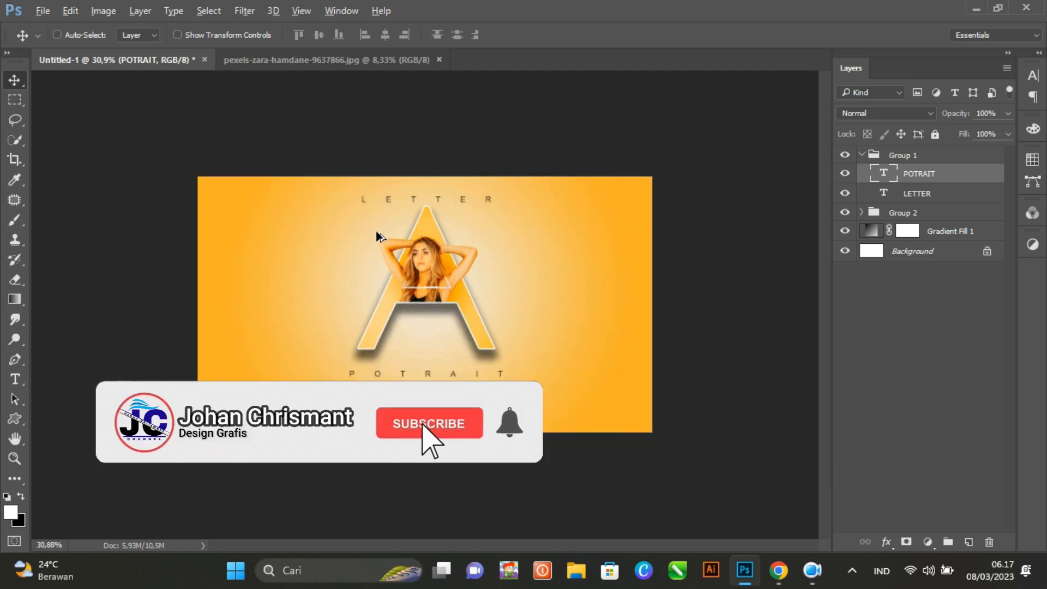
scroll(373, 231, up, 2)
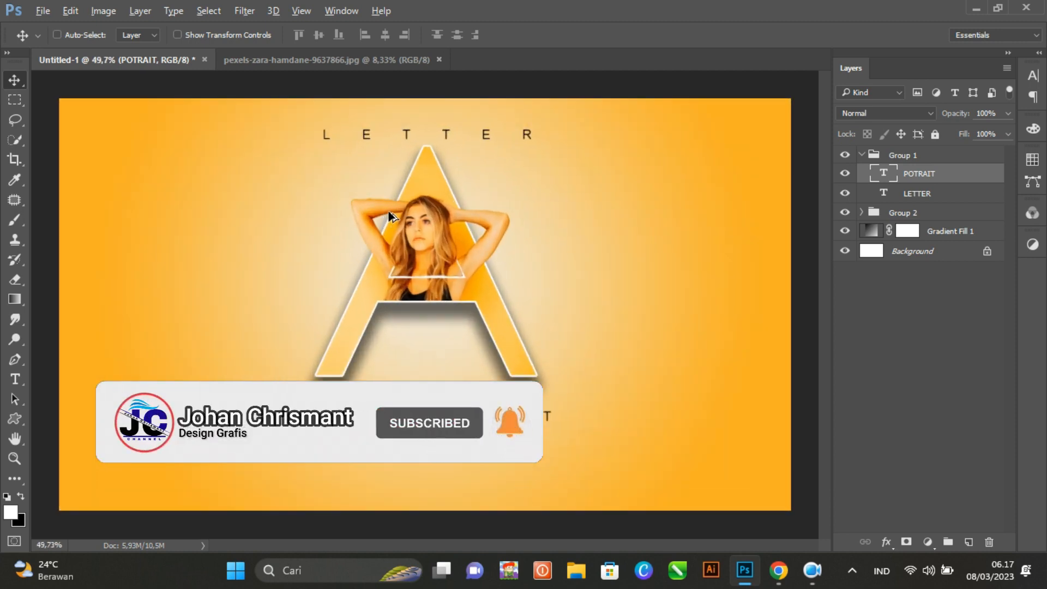
scroll(381, 217, up, 3)
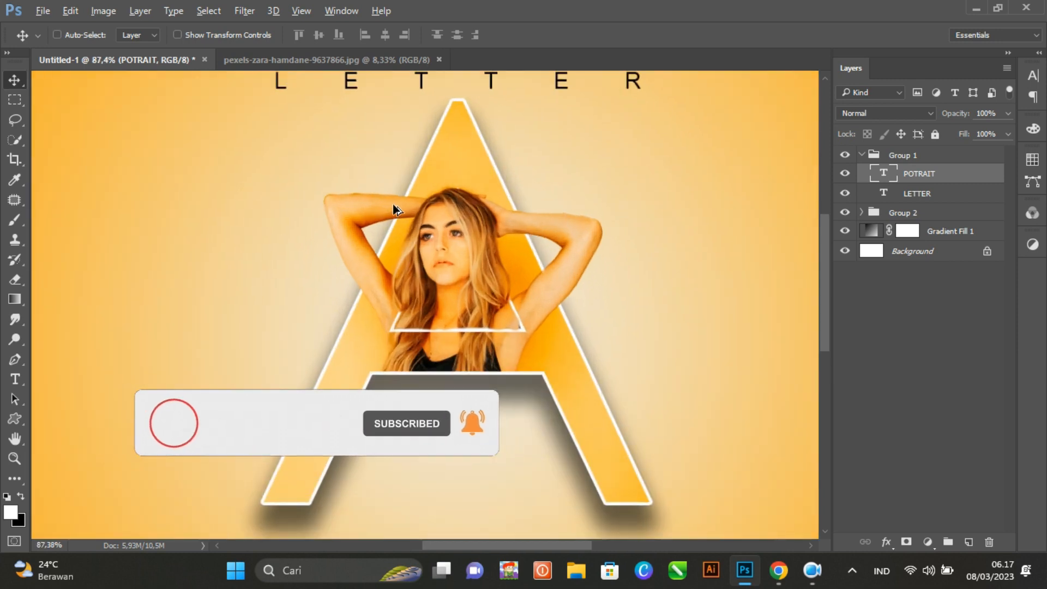
scroll(392, 209, down, 3)
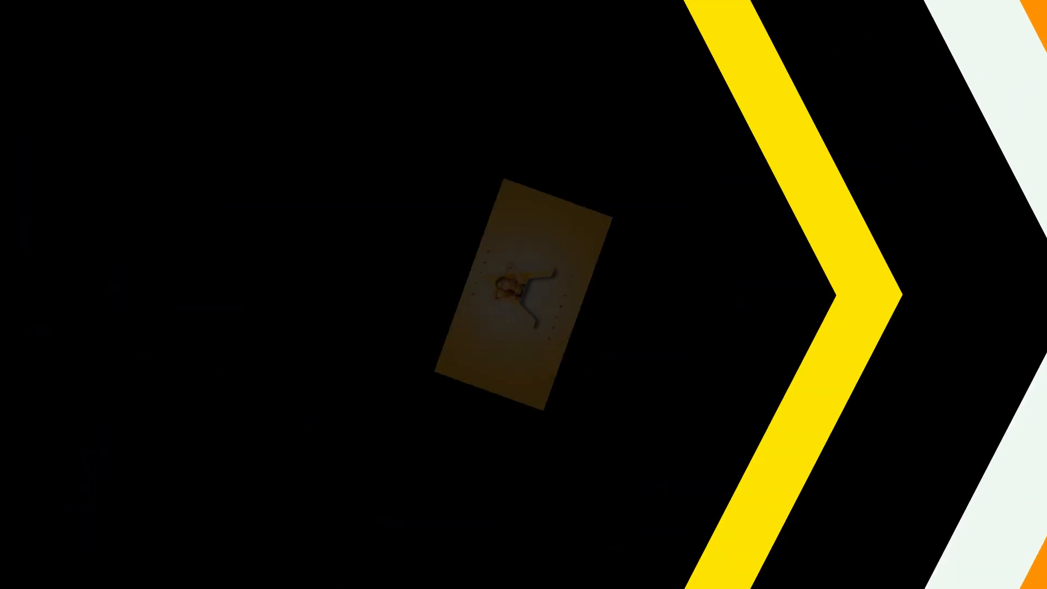